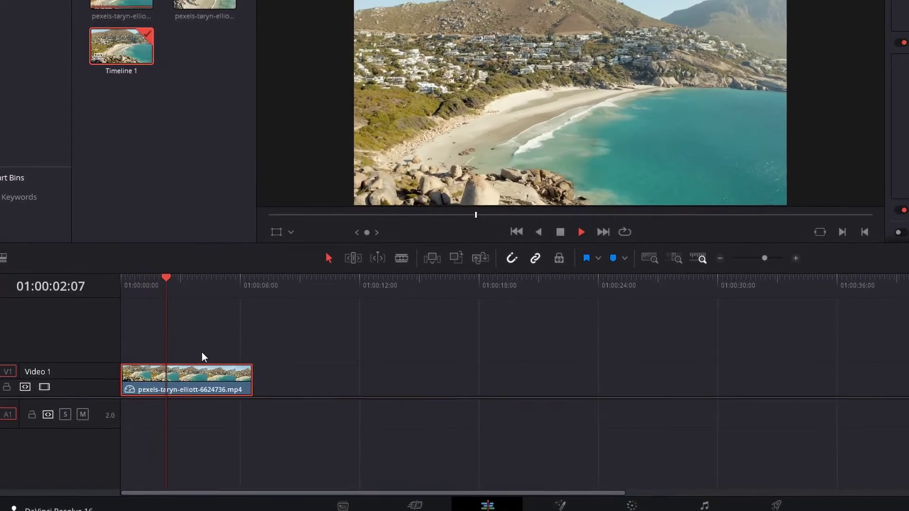
Stop playback and set the beach clip's speed to 50% in Change Clip Speed
key(space)
right_click(207, 377)
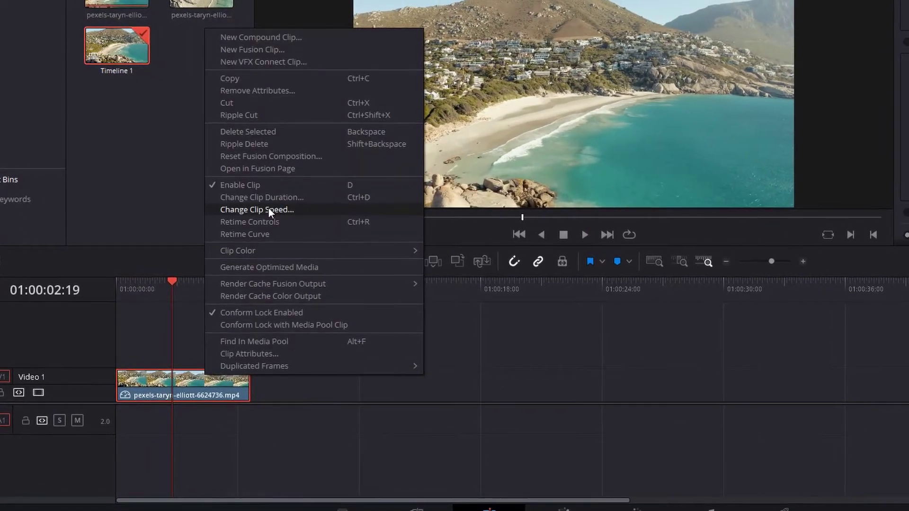
click(268, 208)
click(160, 208)
drag(157, 212, 83, 217)
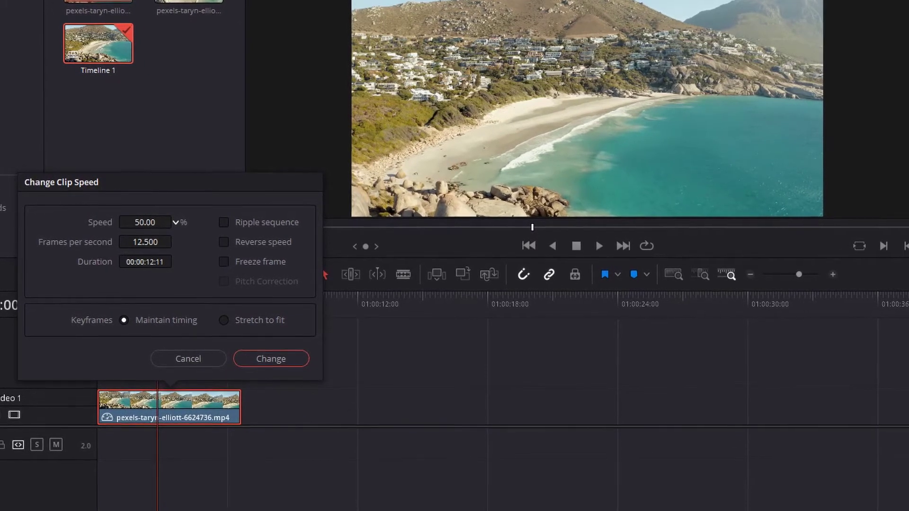
click(266, 359)
Play the slowed beach clip from its start and review its clip speed settings
drag(145, 305, 95, 307)
key(space)
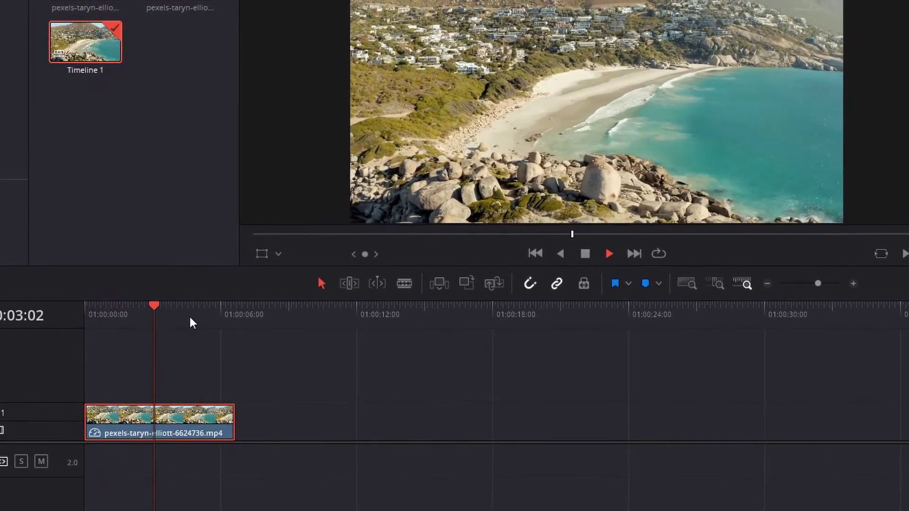
key(space)
right_click(198, 425)
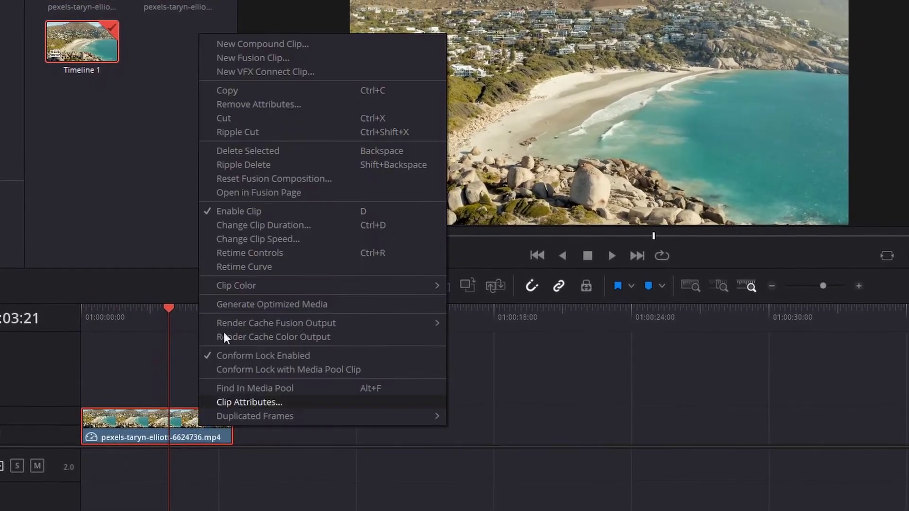
click(262, 245)
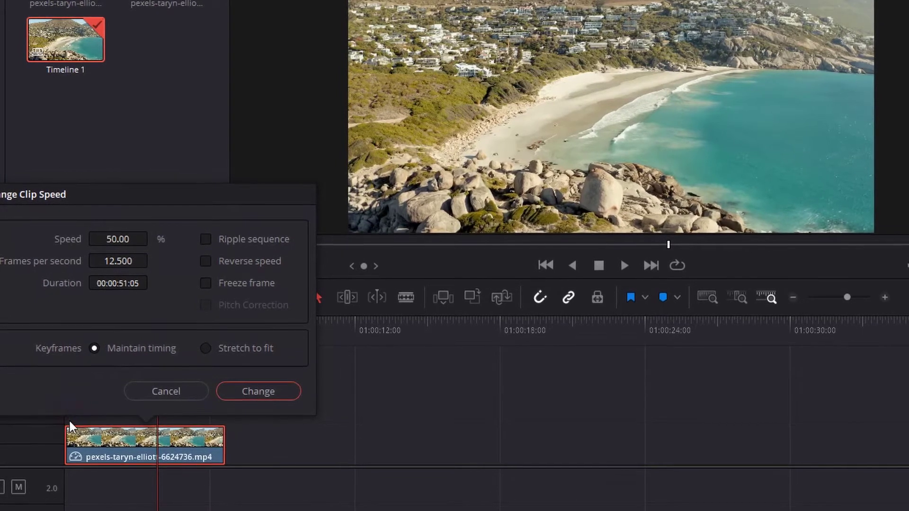
key(Return)
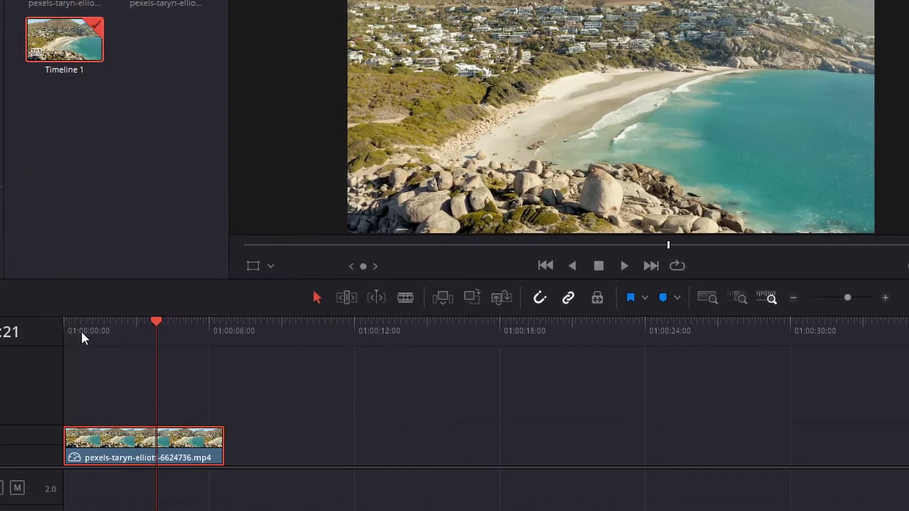
click(71, 322)
key(space)
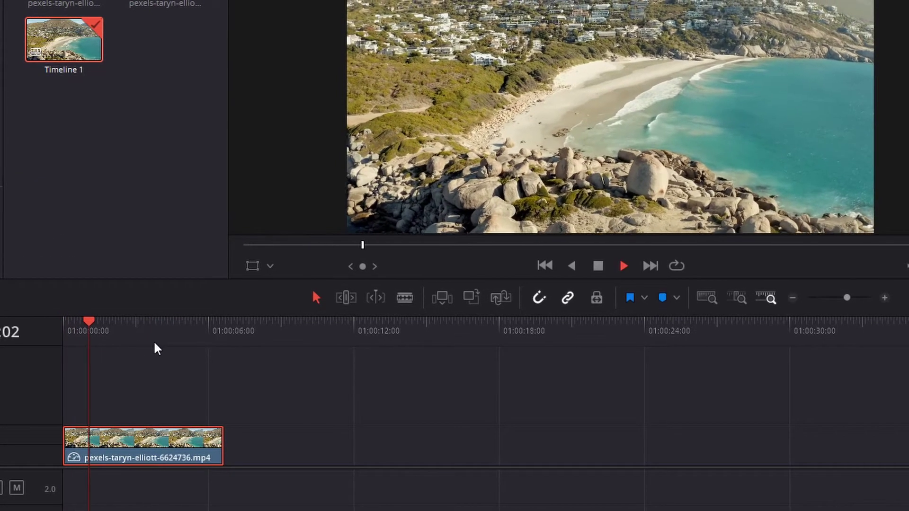
click(188, 326)
key(space)
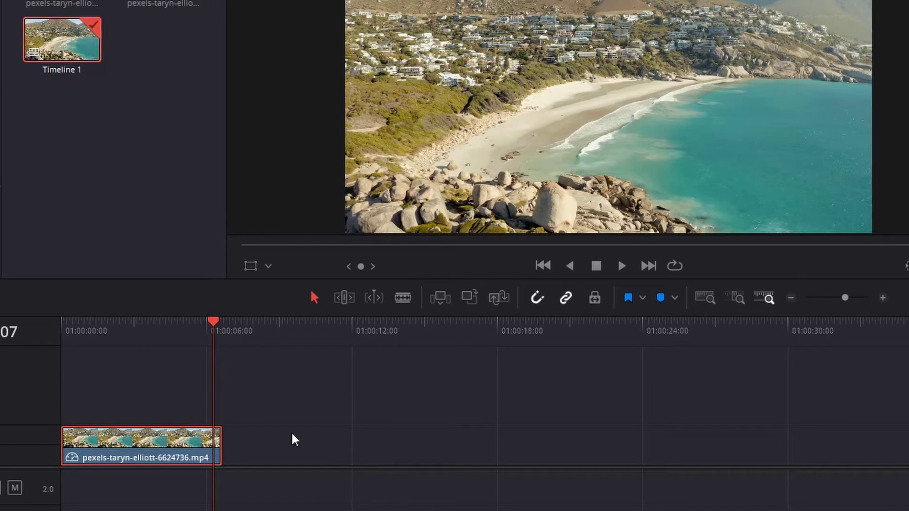
right_click(203, 445)
click(256, 245)
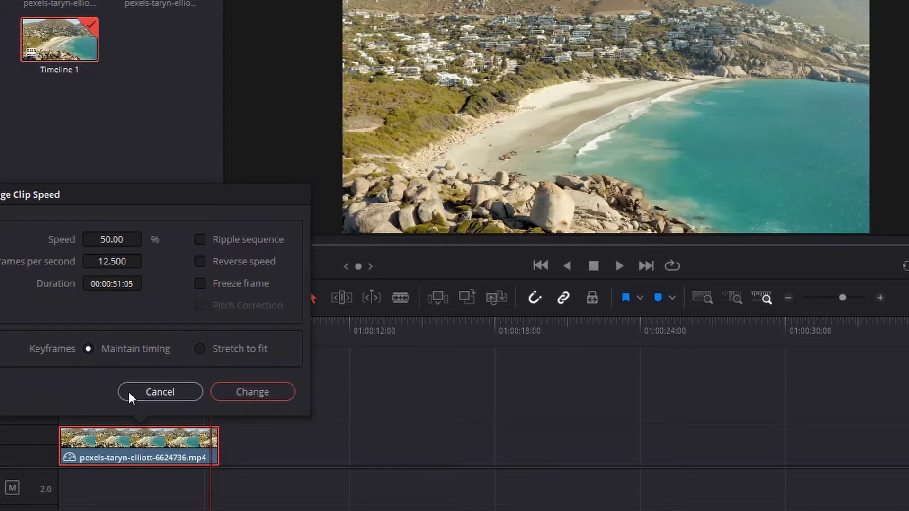
click(170, 391)
Place a fresh full-length copy of pexels-taryn-elliott-6624736.mp4 after the first clip on Video 1 and preview it
drag(58, 2, 277, 460)
click(261, 324)
key(space)
key(space)
Set the second clip's speed to 49% with Ripple sequence enabled
right_click(346, 447)
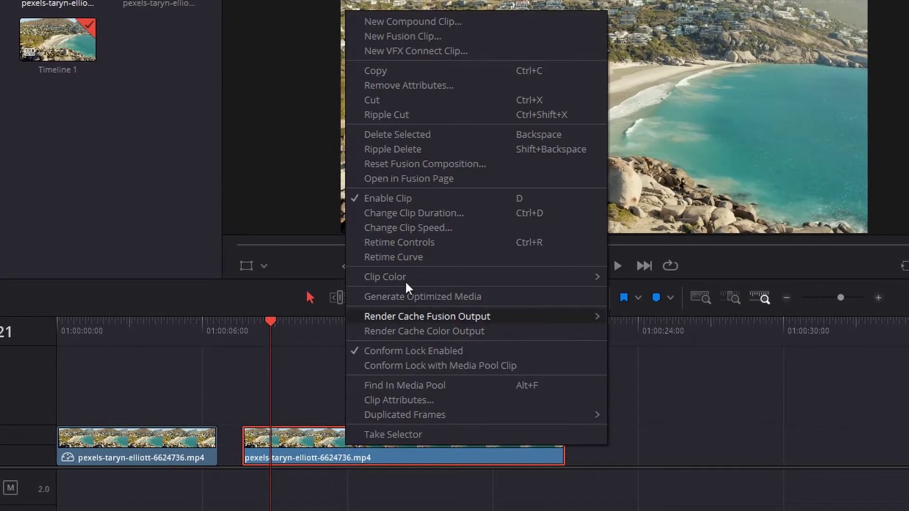
click(410, 228)
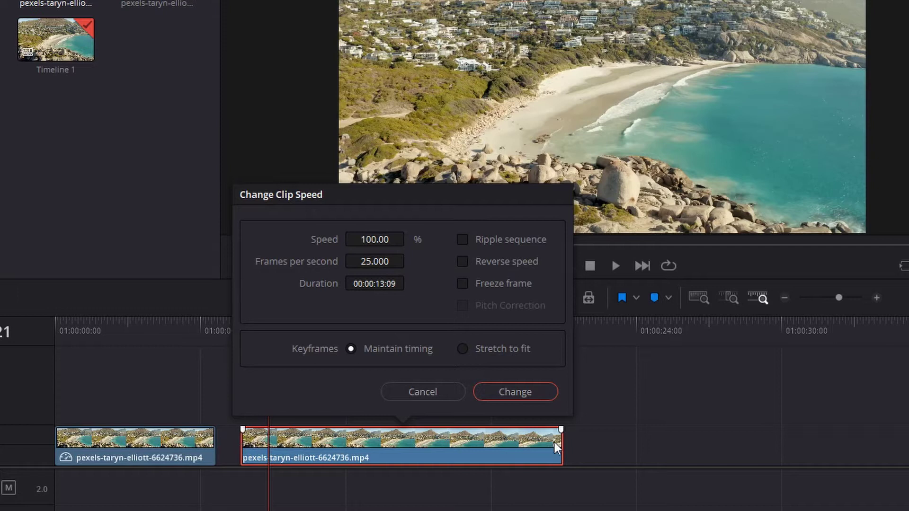
mouse_move(376, 238)
mouse_down()
mouse_move(408, 239)
mouse_move(362, 239)
mouse_up()
click(462, 243)
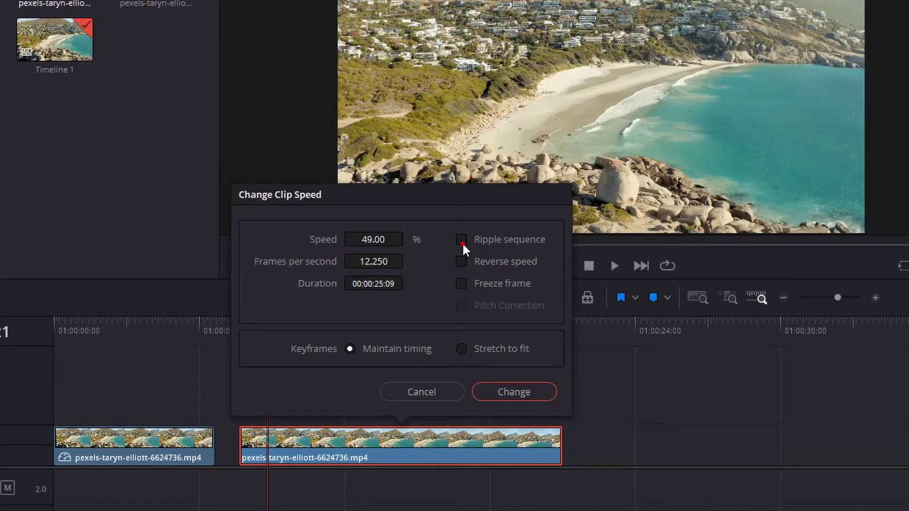
click(512, 394)
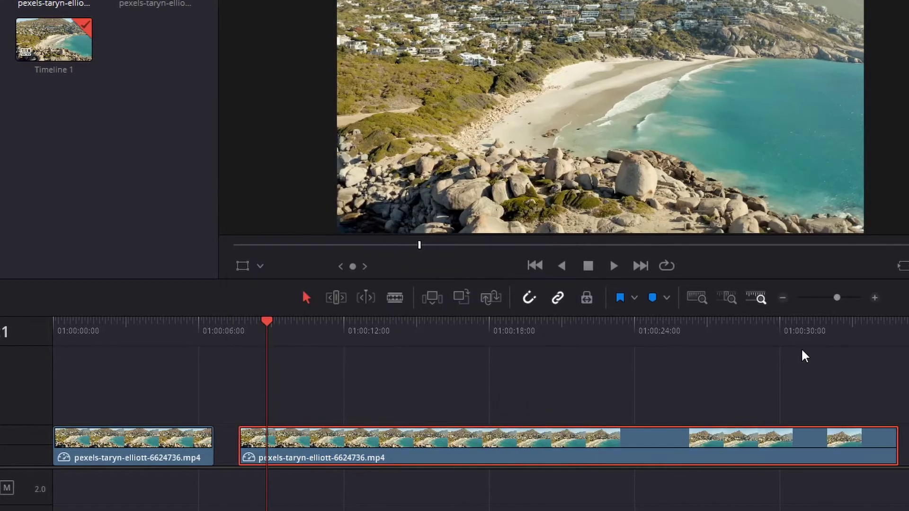
Play the end portions of both clips to compare the speed change with and without Ripple sequence
click(760, 331)
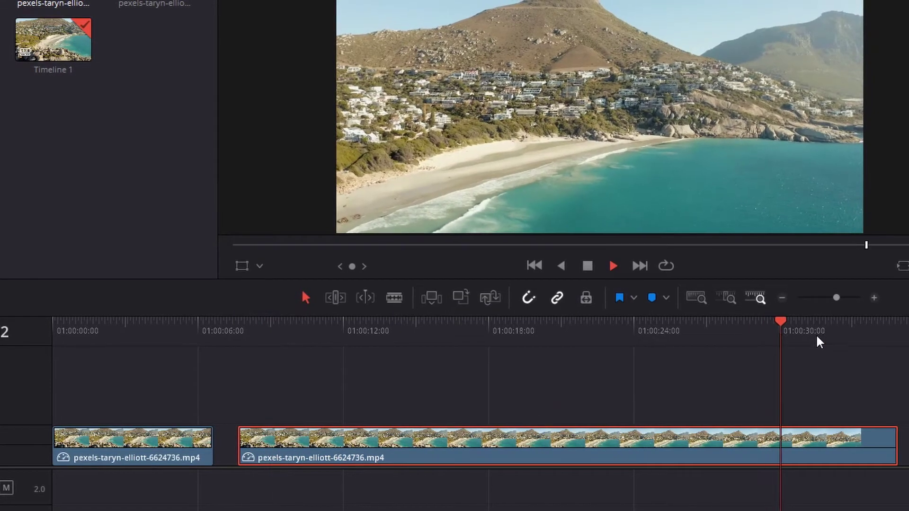
click(822, 331)
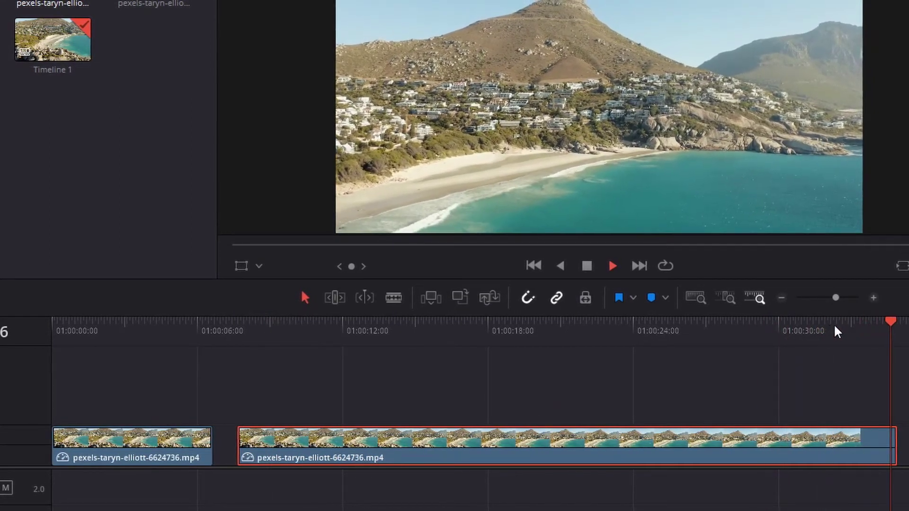
click(177, 334)
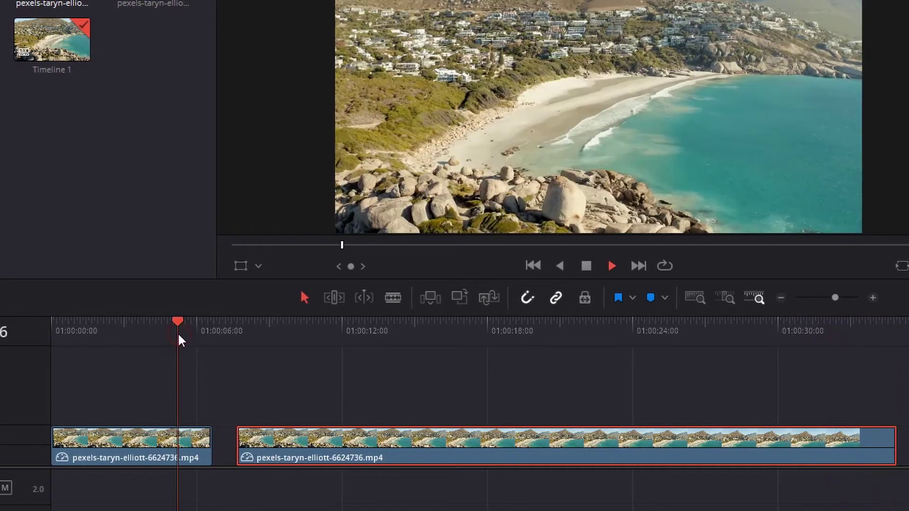
click(190, 331)
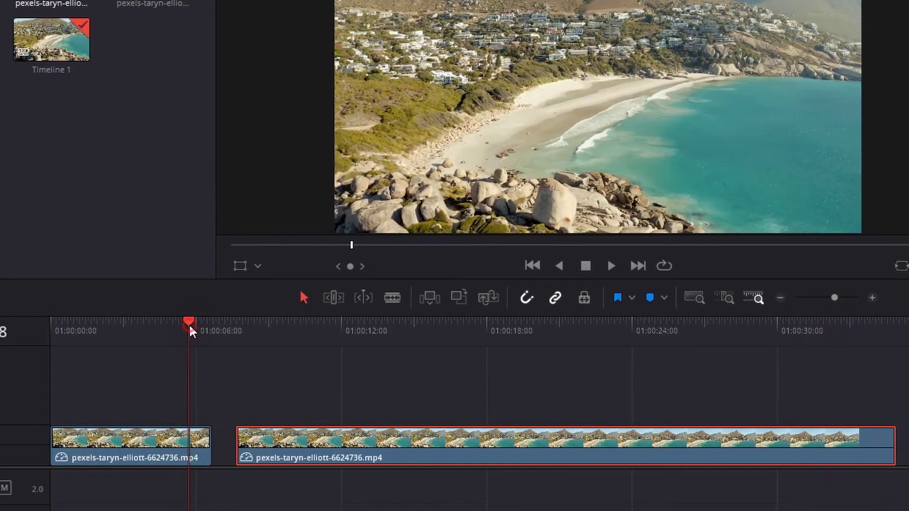
key(space)
click(184, 327)
click(788, 334)
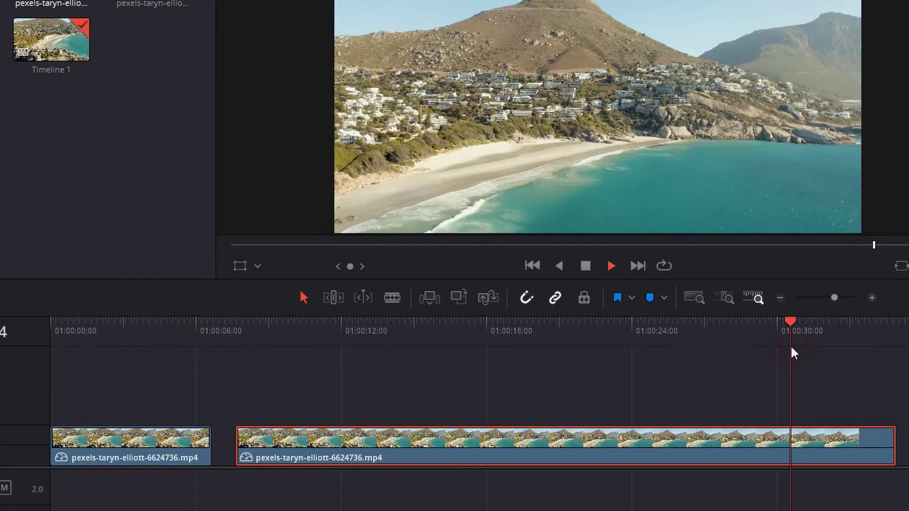
click(846, 327)
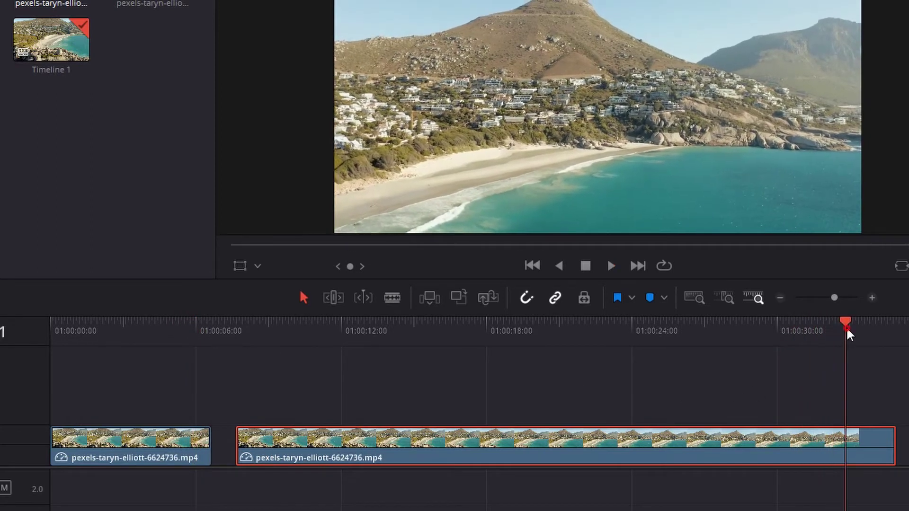
Open the Change Clip Speed settings for the second clip
click(508, 441)
right_click(507, 439)
click(550, 238)
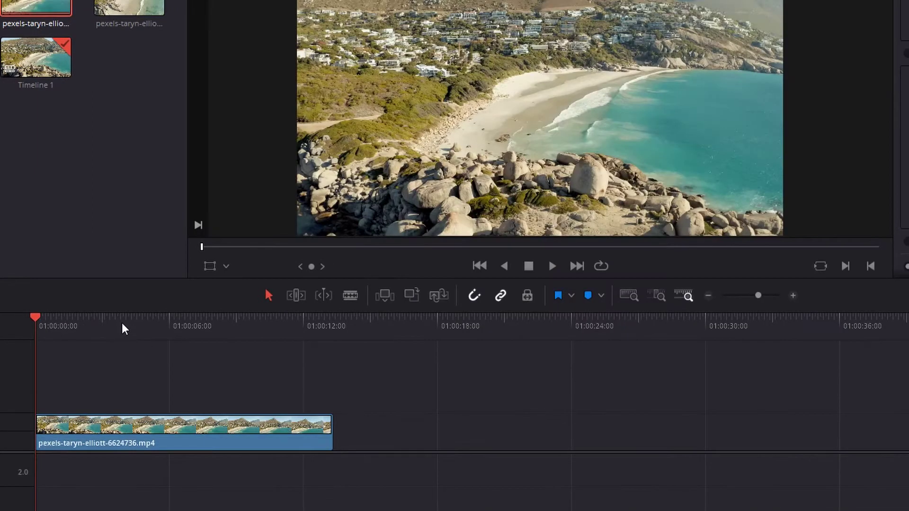
Split the beach clip with the Blade tool at about 4.4 seconds and again at about 7 seconds
click(135, 326)
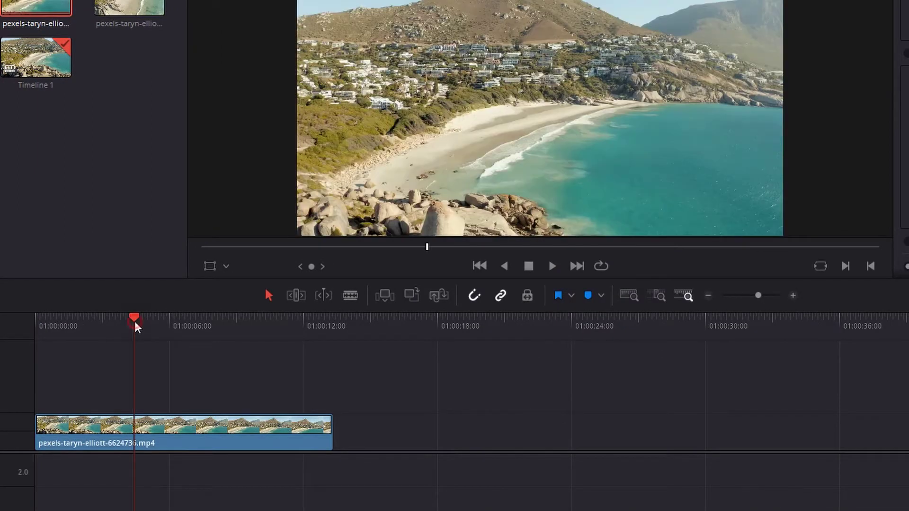
key(b)
click(136, 432)
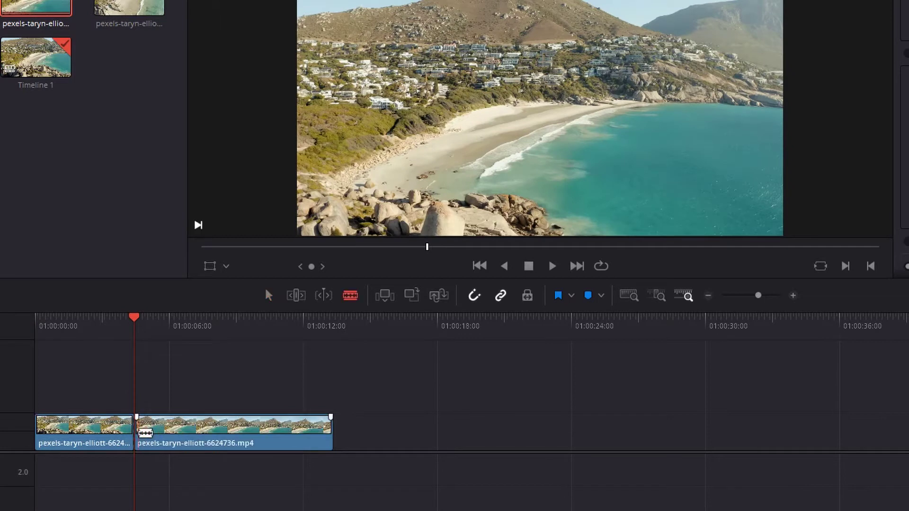
click(197, 432)
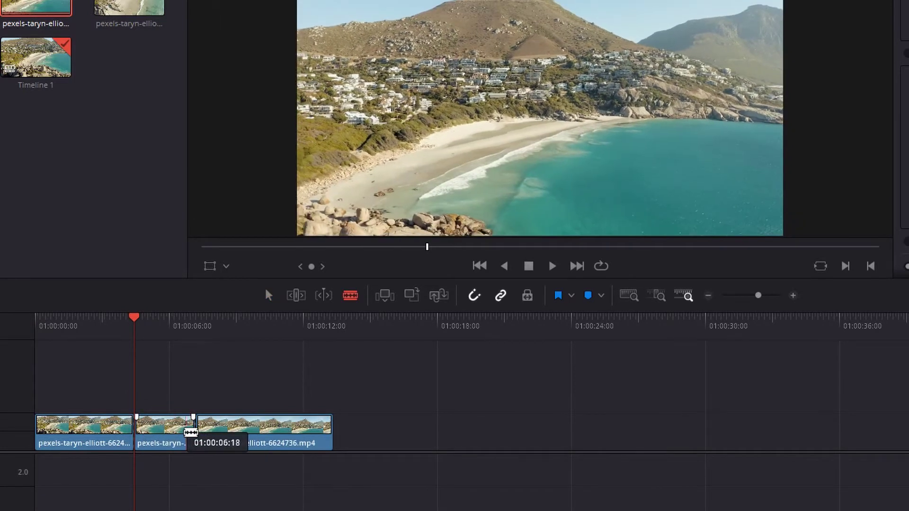
Set the middle segment's speed to 192% with Ripple sequence enabled
key(a)
right_click(169, 427)
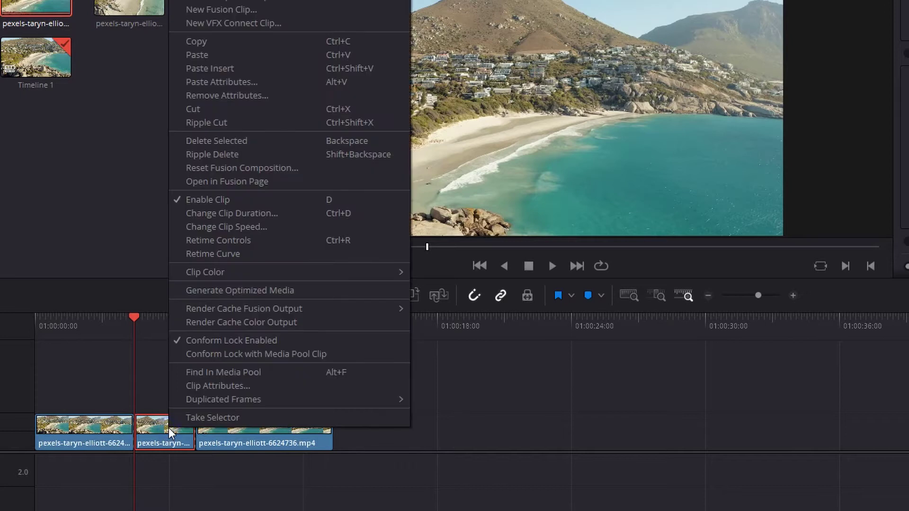
click(223, 227)
drag(127, 241, 171, 241)
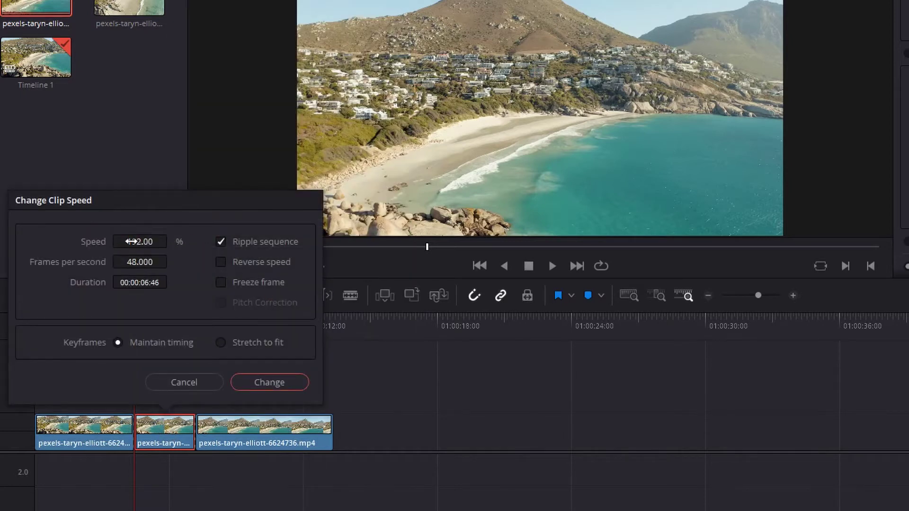
click(258, 382)
Play back the timeline around both cuts to examine the transitions between normal speed and the sped-up middle segment
click(111, 337)
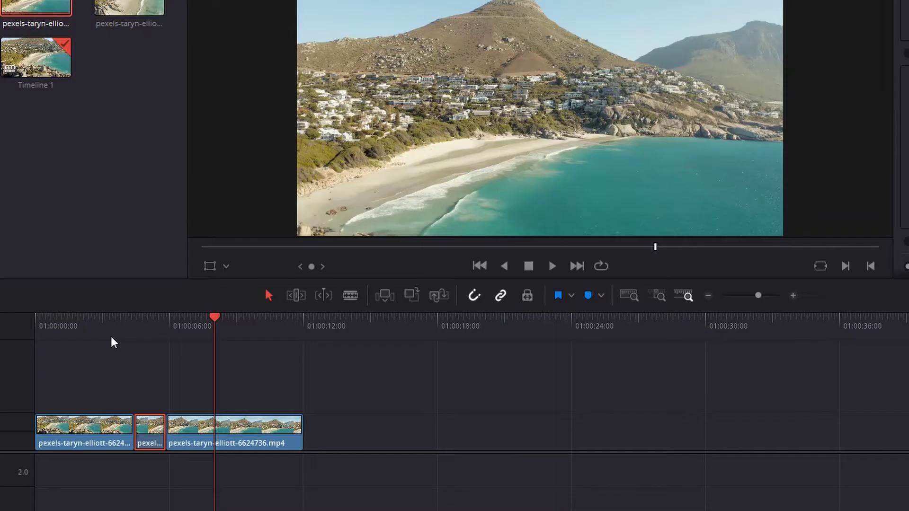
click(103, 325)
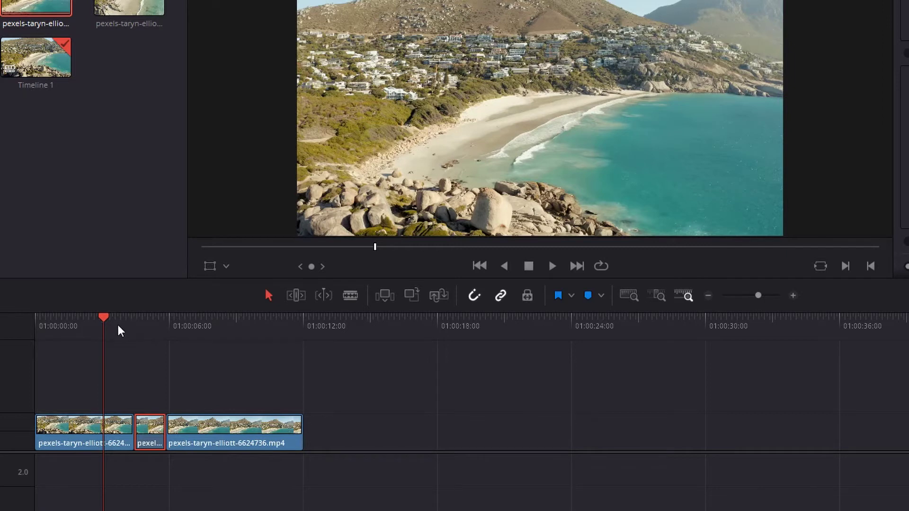
click(118, 326)
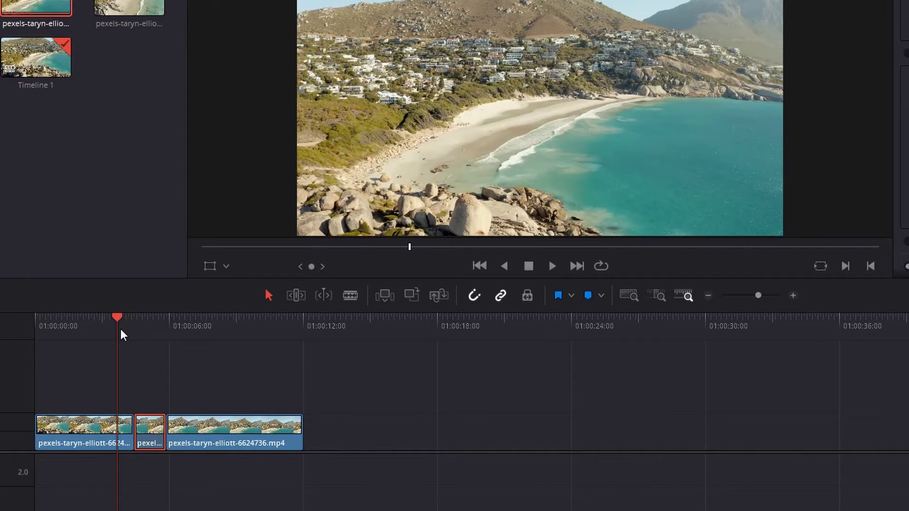
key(space)
drag(130, 327, 114, 325)
key(space)
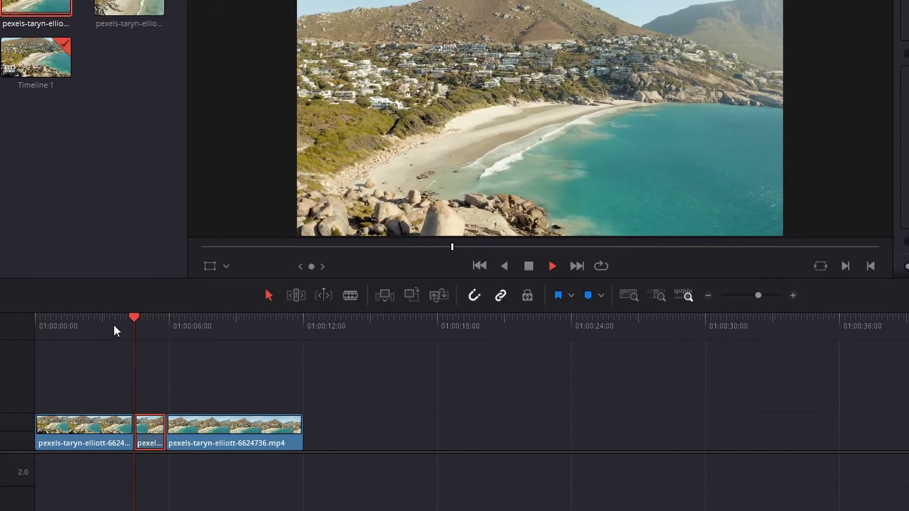
key(space)
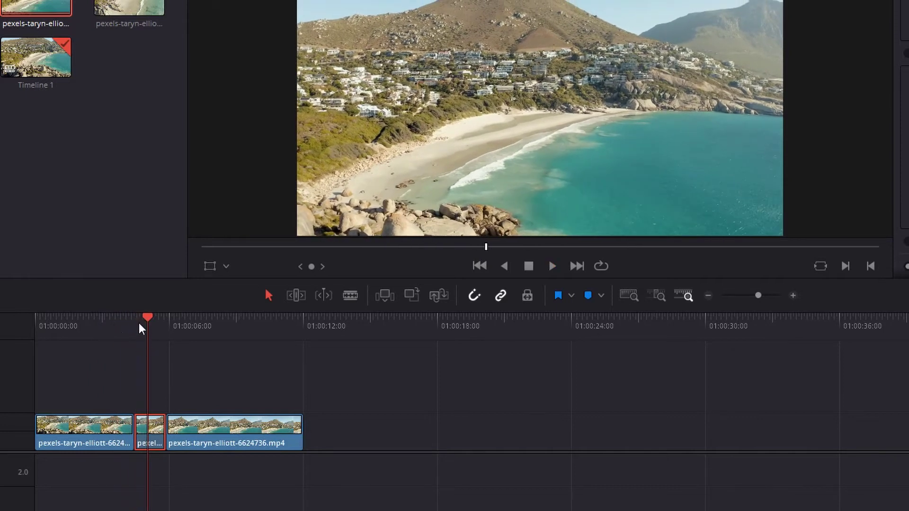
key(space)
key(space)
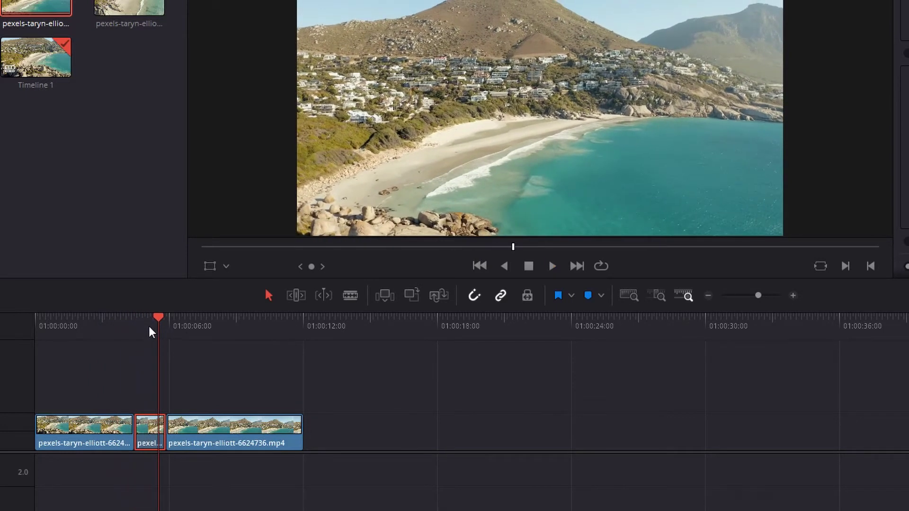
click(134, 325)
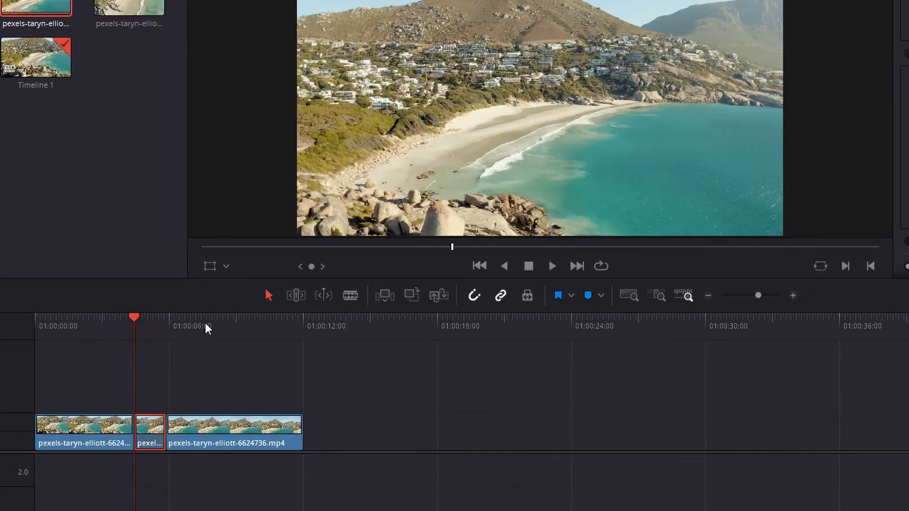
click(222, 327)
key(space)
key(space)
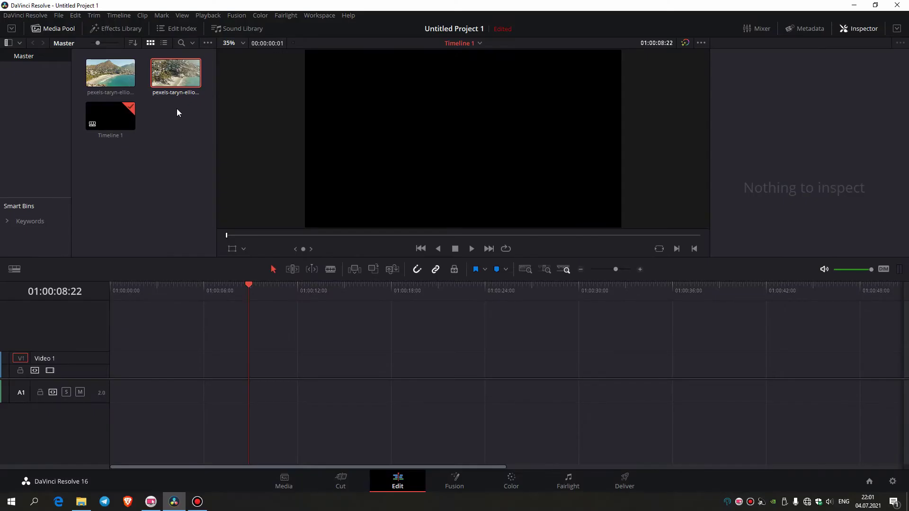
Place pexels-taryn-elliott-6624748.mp4 at the start of Video 1 and scrub through its footage
drag(178, 75, 113, 370)
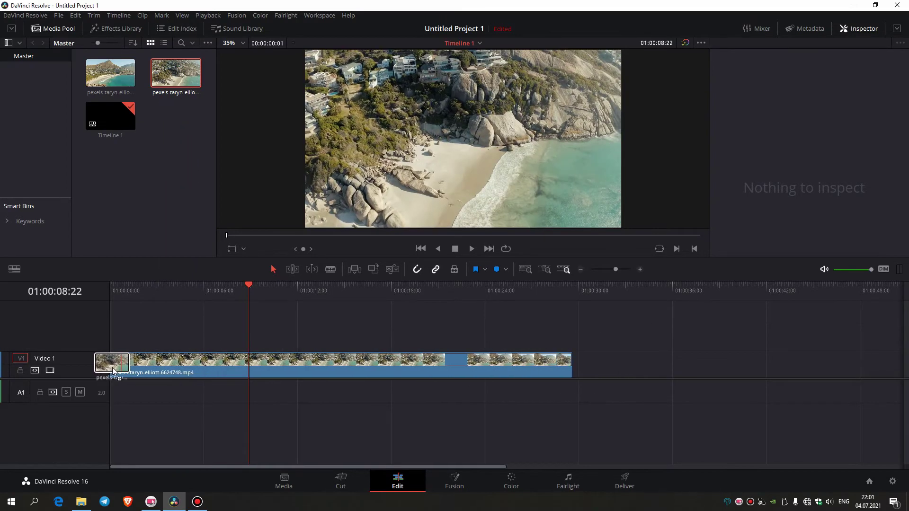
drag(131, 292, 479, 290)
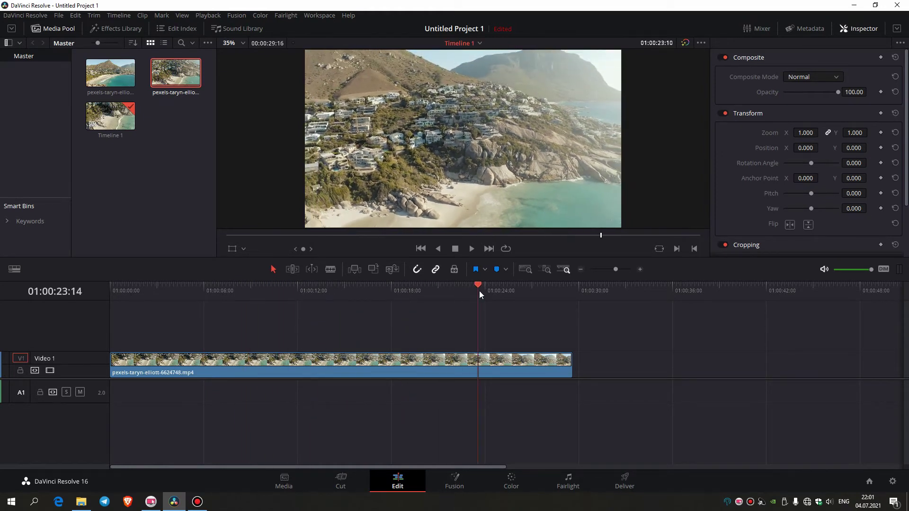
Open the retime curve of the clip on Video 1, showing Retime Speed and hiding Retime Frame
click(363, 364)
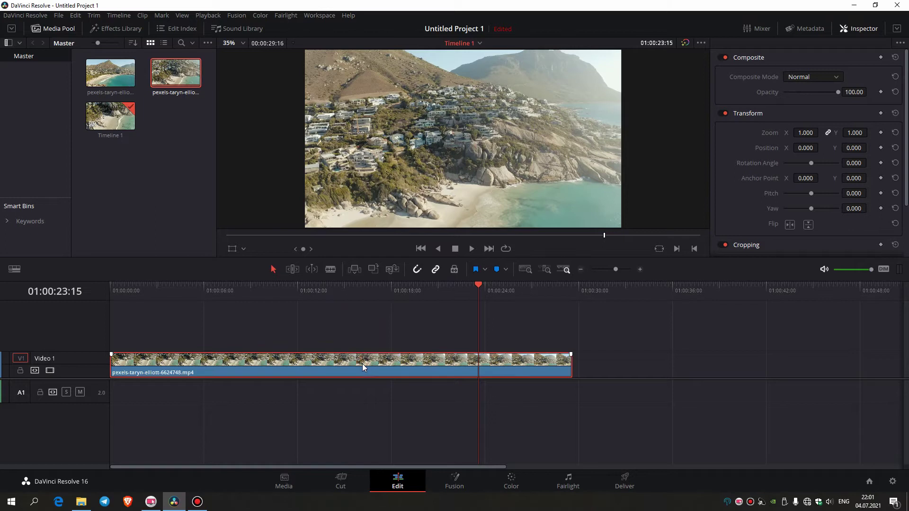
right_click(362, 363)
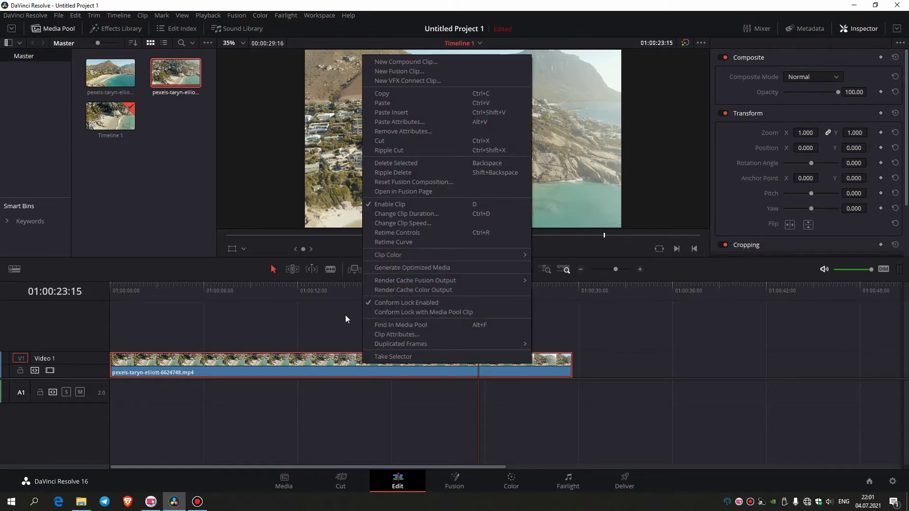
click(385, 240)
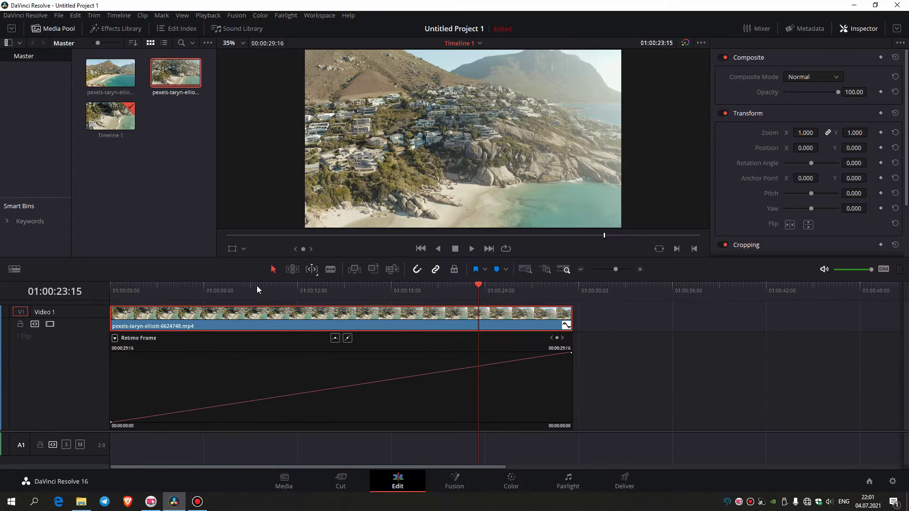
click(115, 339)
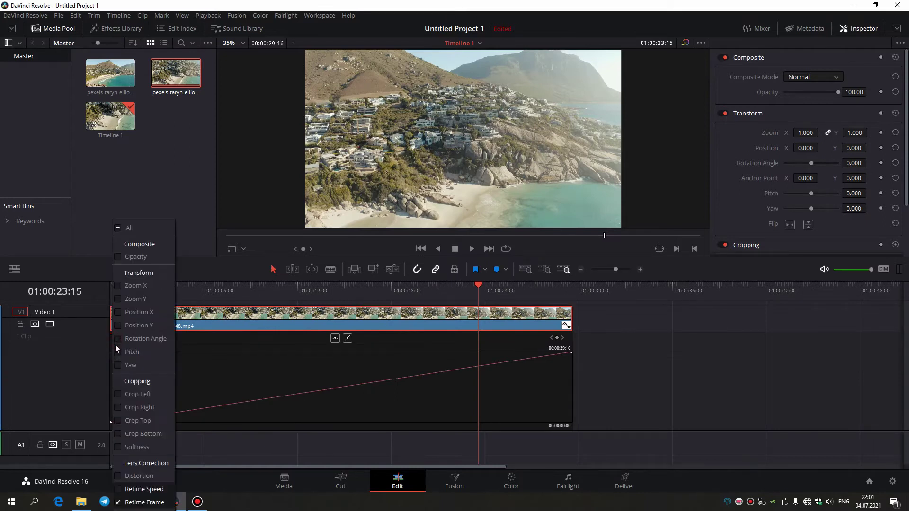
click(118, 489)
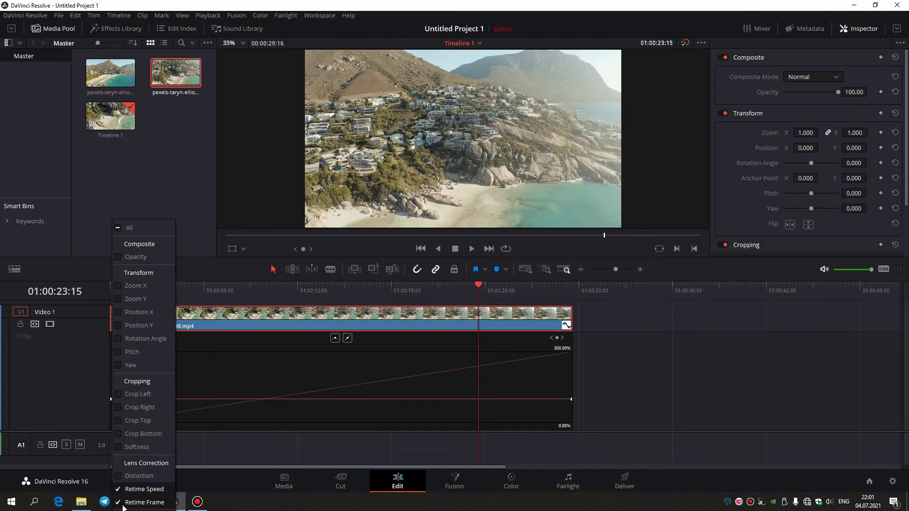
click(118, 503)
click(242, 282)
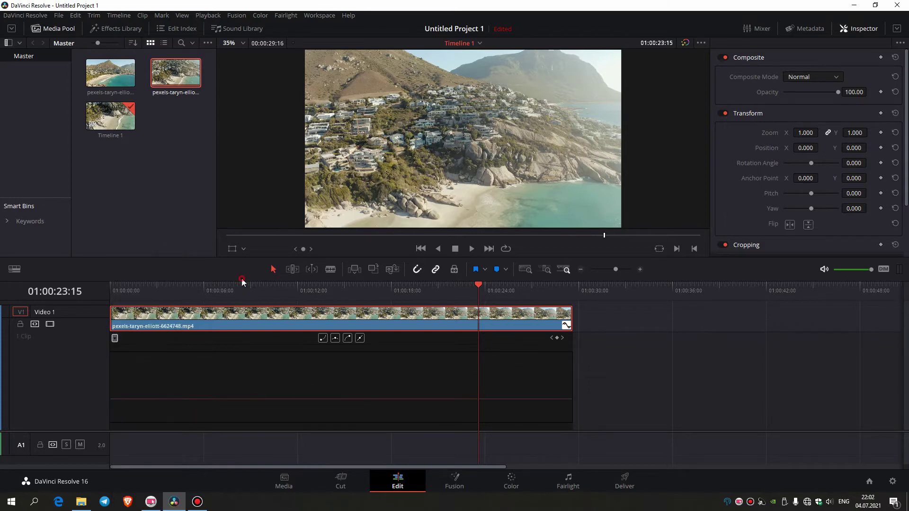
Add Retime Speed keyframes to the clip at 01:00:13:24 and 01:00:21:06
drag(153, 288, 329, 292)
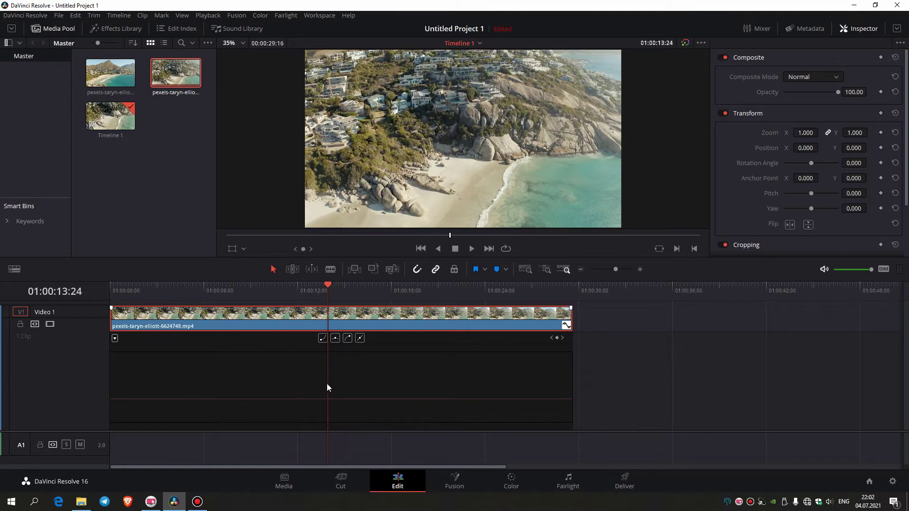
click(270, 400)
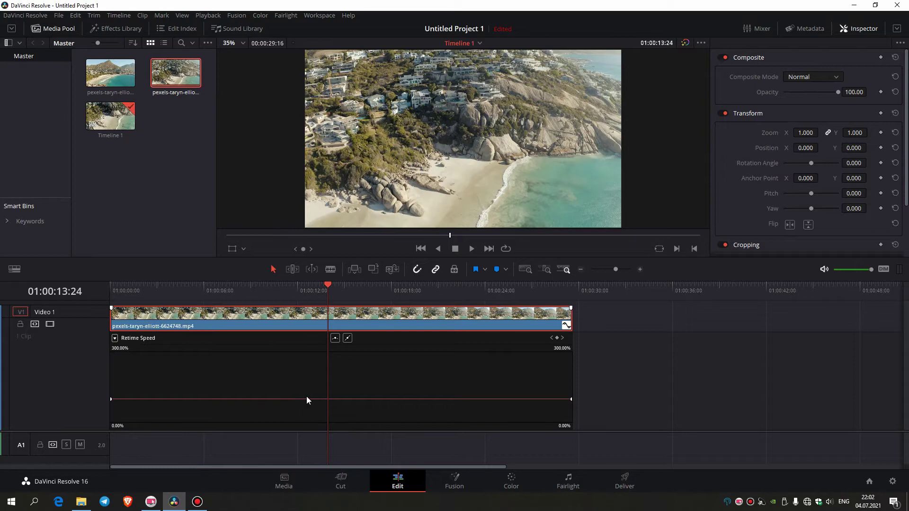
click(557, 338)
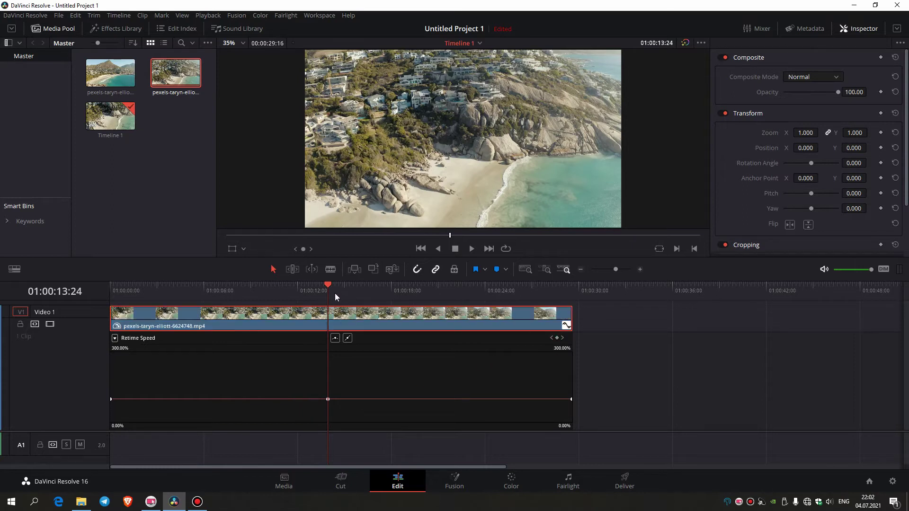
drag(328, 283, 442, 287)
click(558, 338)
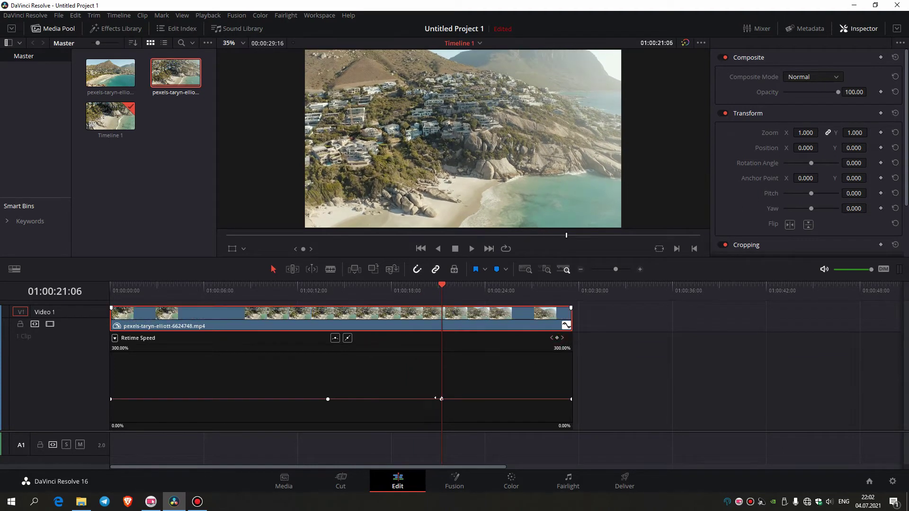
Raise the speed of the segment before the first keyframe to 300% and play it back twice
drag(327, 290, 423, 291)
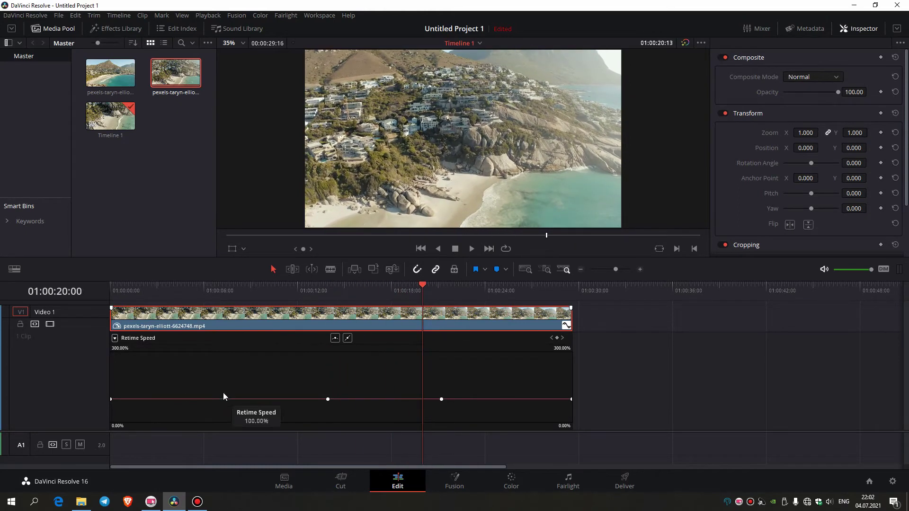
click(181, 284)
drag(184, 285, 192, 296)
drag(227, 400, 227, 353)
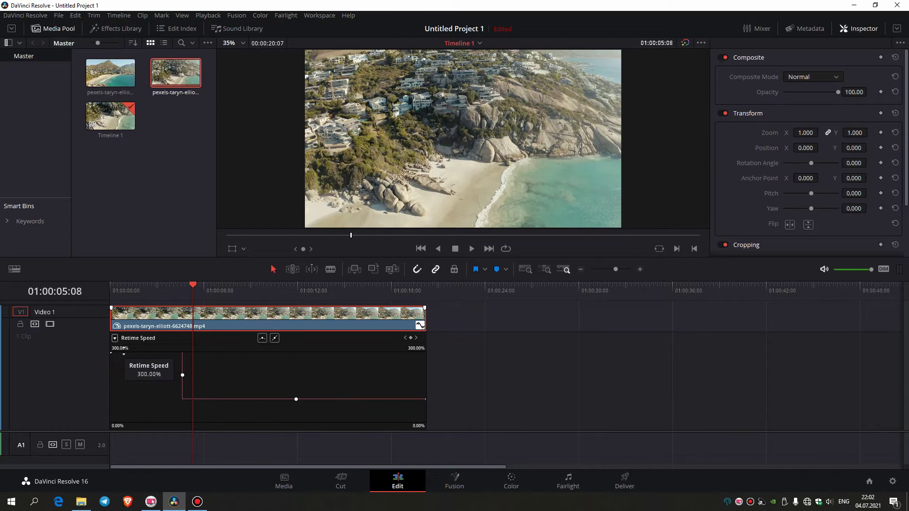
click(127, 284)
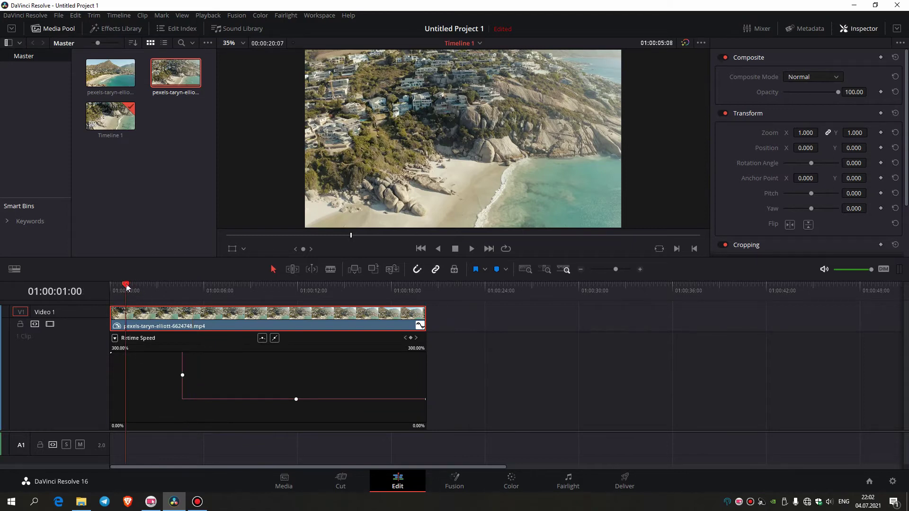
key(space)
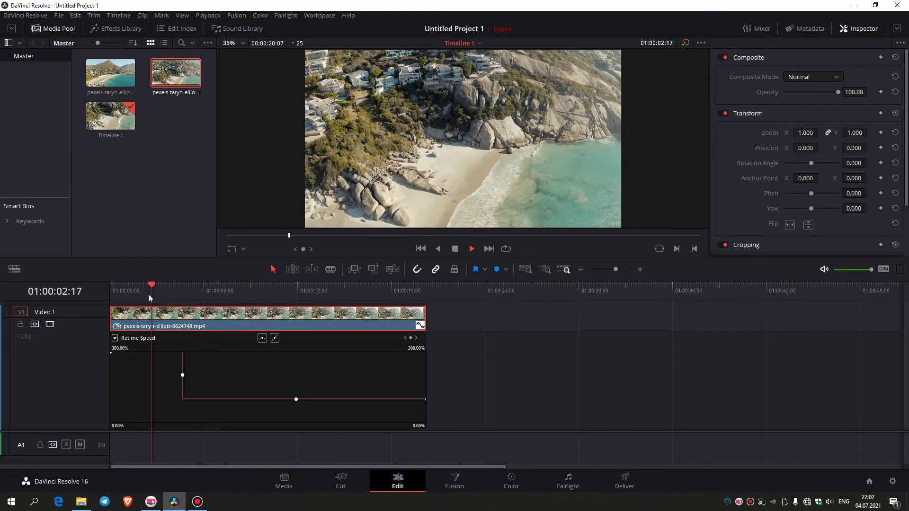
key(space)
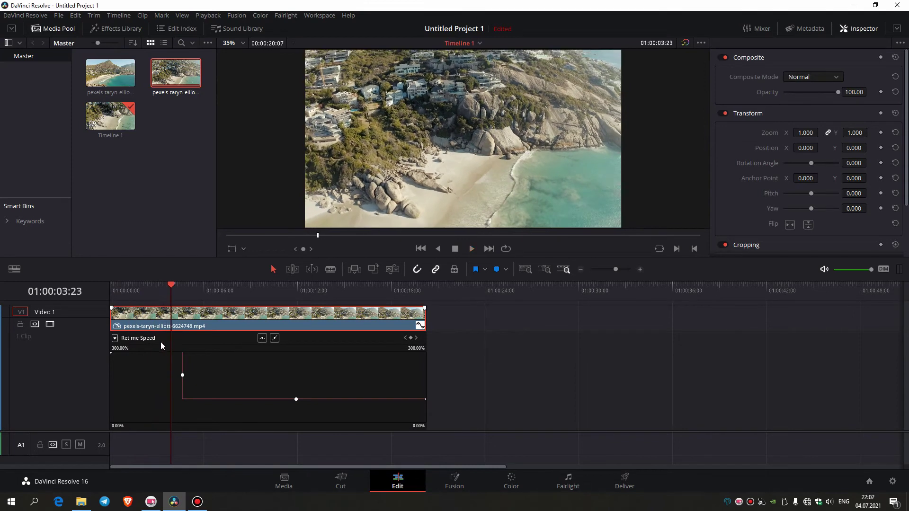
click(134, 285)
key(space)
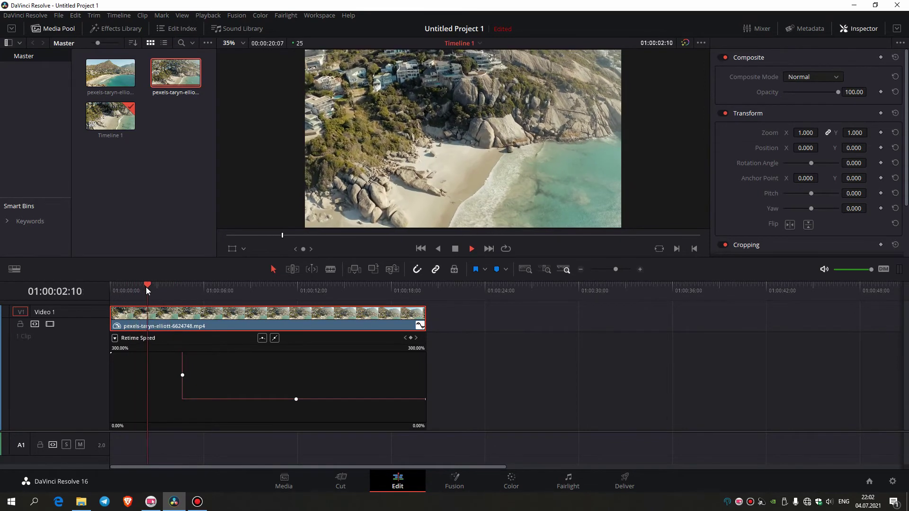
key(space)
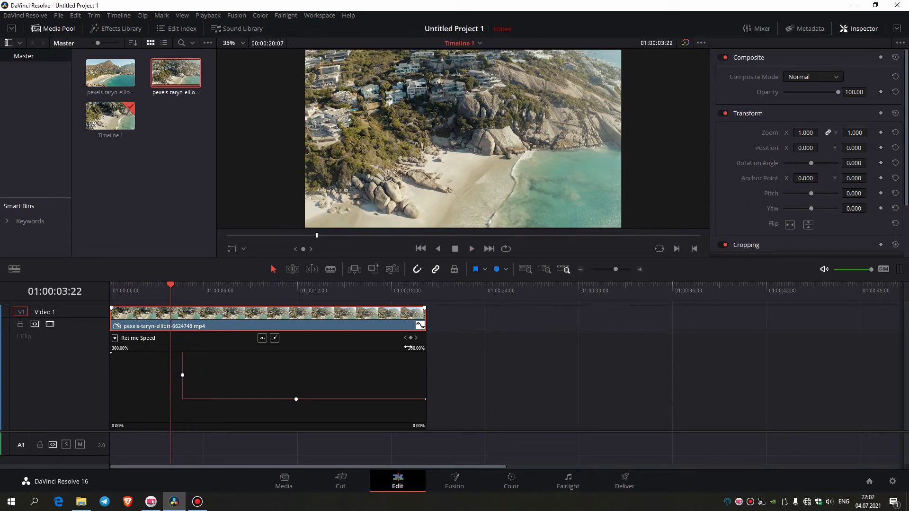
Extend the upper limit of the Retime Speed graph to 905% and play back the opening segment
drag(414, 349, 447, 349)
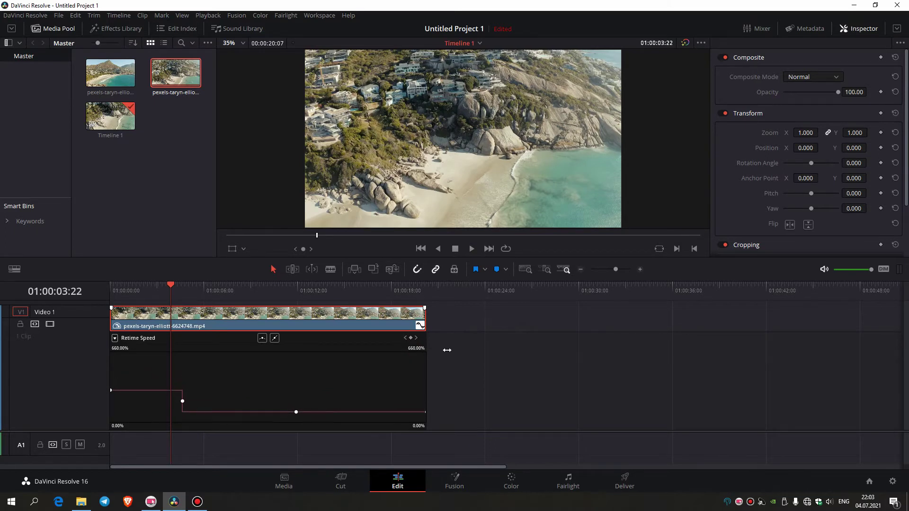
click(123, 288)
key(space)
key(space)
drag(417, 348, 430, 349)
key(space)
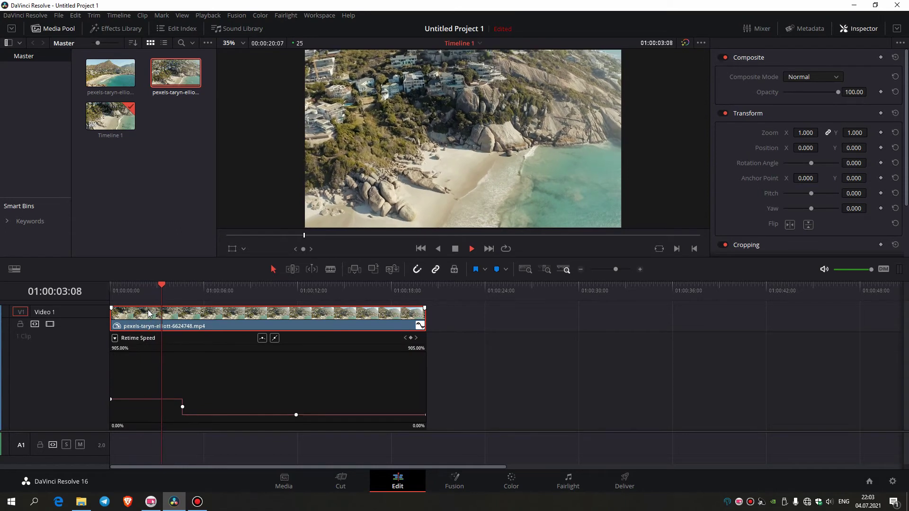
key(space)
key(Home)
key(space)
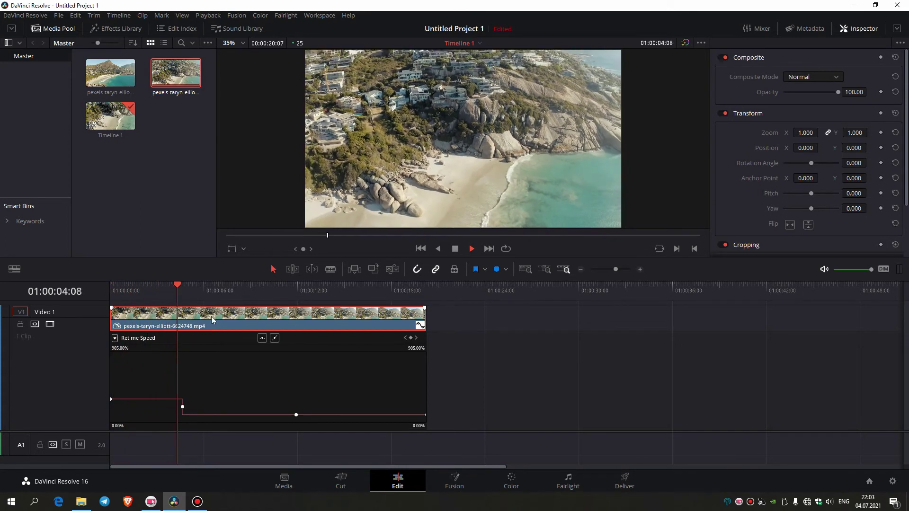
key(space)
Slow the middle segment slightly below 100%, speed up the last segment well above 500%, and play across the second keyframe
drag(217, 415, 218, 426)
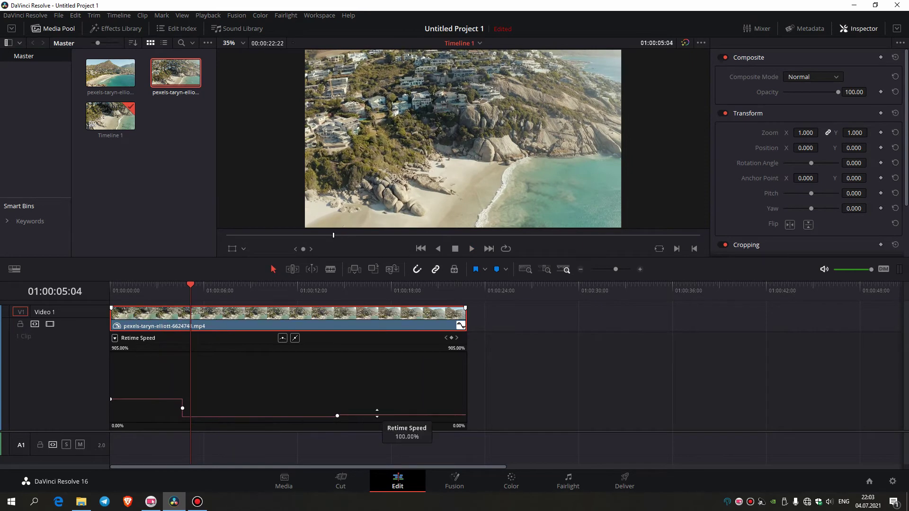
drag(379, 417, 354, 417)
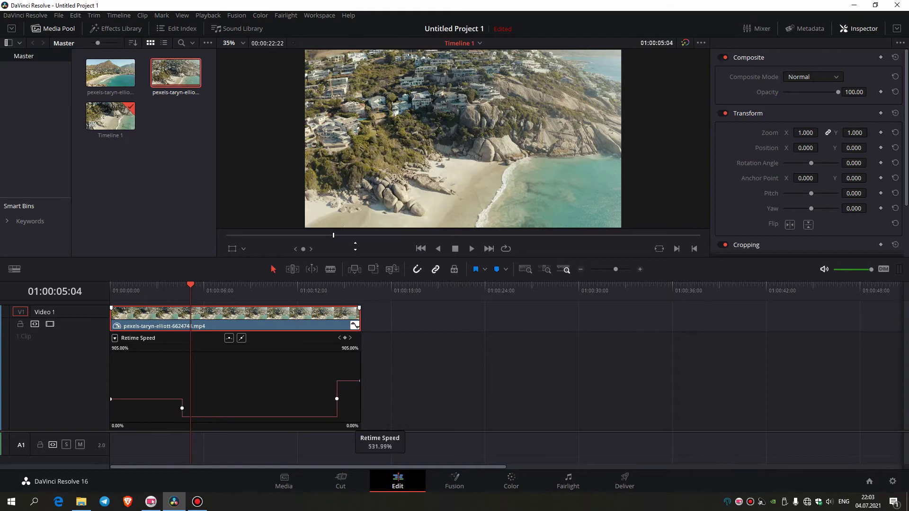
drag(355, 239, 356, 187)
click(330, 286)
key(space)
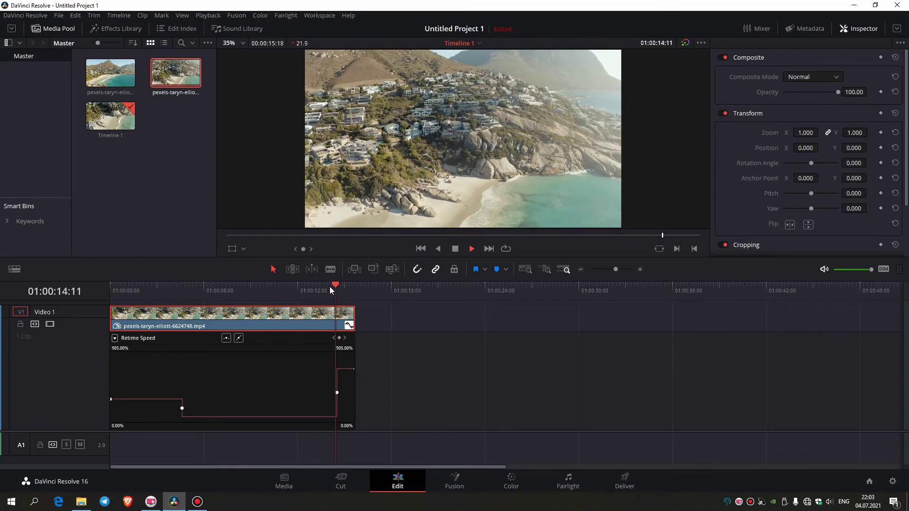
key(space)
Raise the first segment's speed well above 375% on the curve and play the clip from the start
click(118, 292)
drag(140, 399, 140, 366)
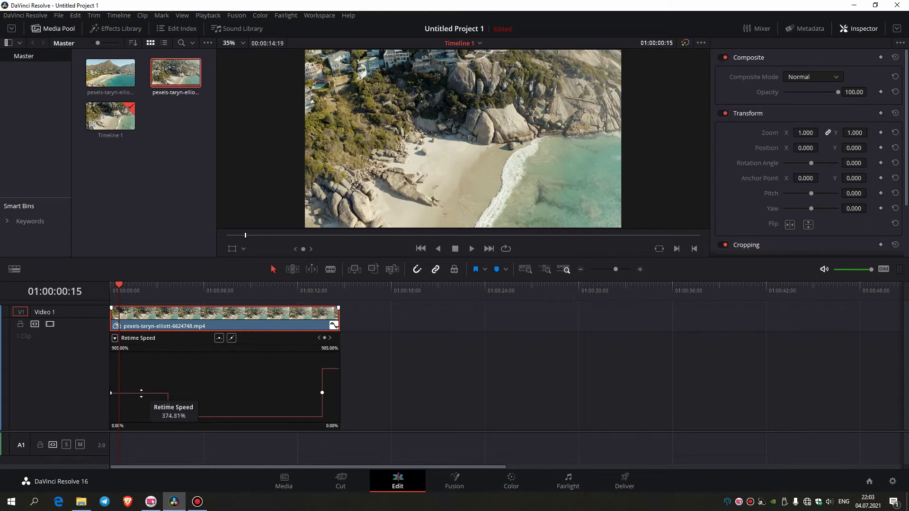
drag(138, 392, 135, 328)
click(114, 285)
key(space)
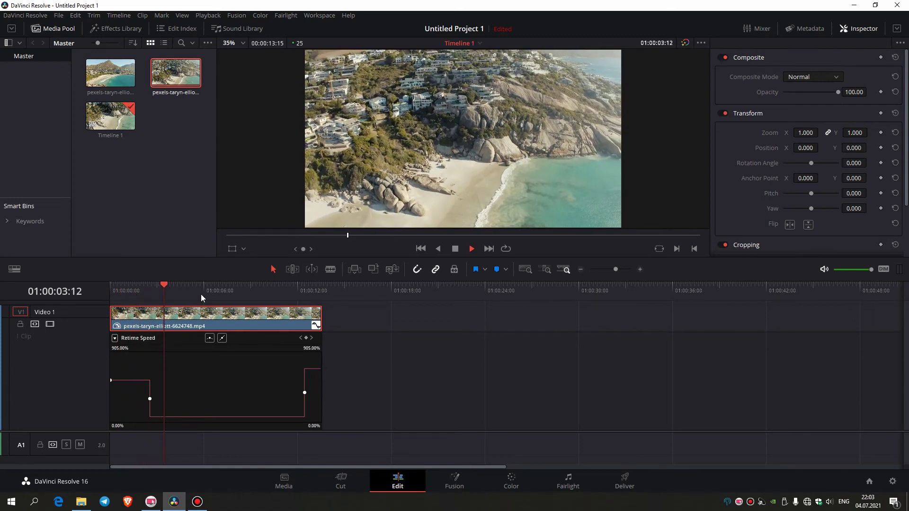
Replay the section around the first keyframe, at about 2.5 seconds, to examine the change from fast to slow
click(138, 289)
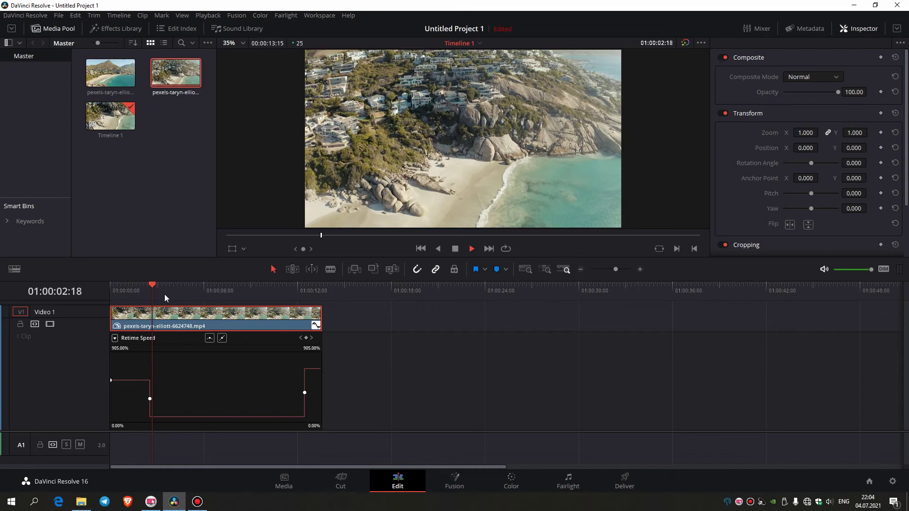
key(space)
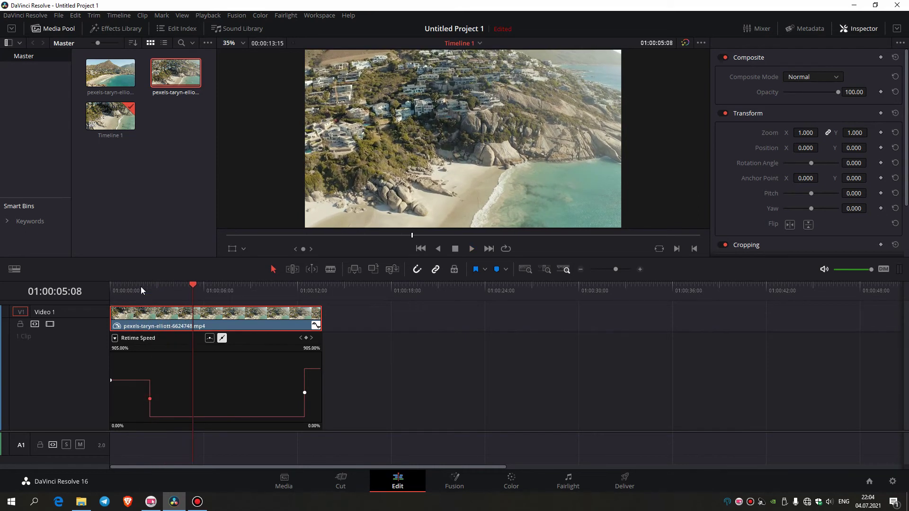
click(149, 290)
key(space)
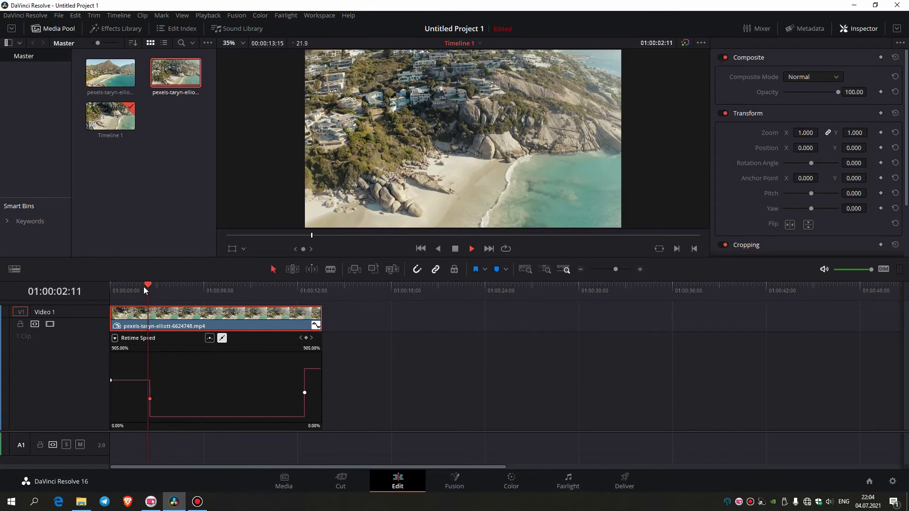
click(138, 288)
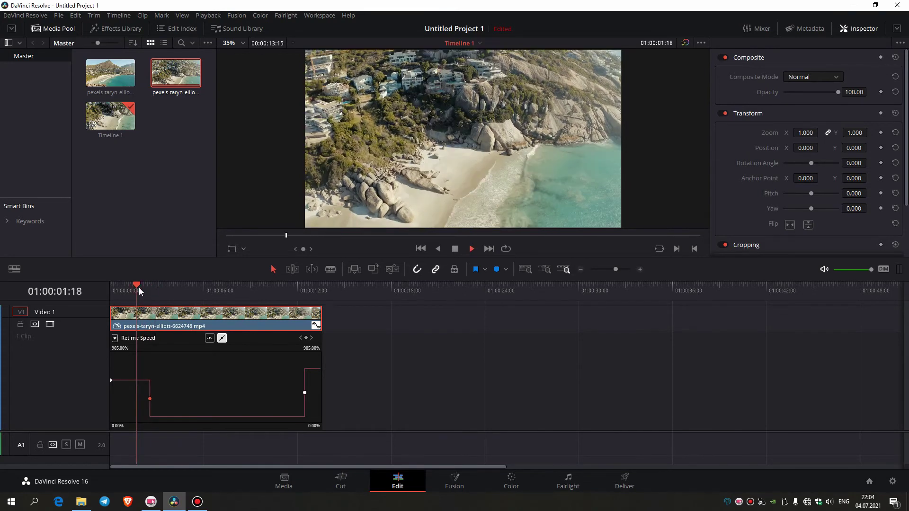
click(139, 289)
key(space)
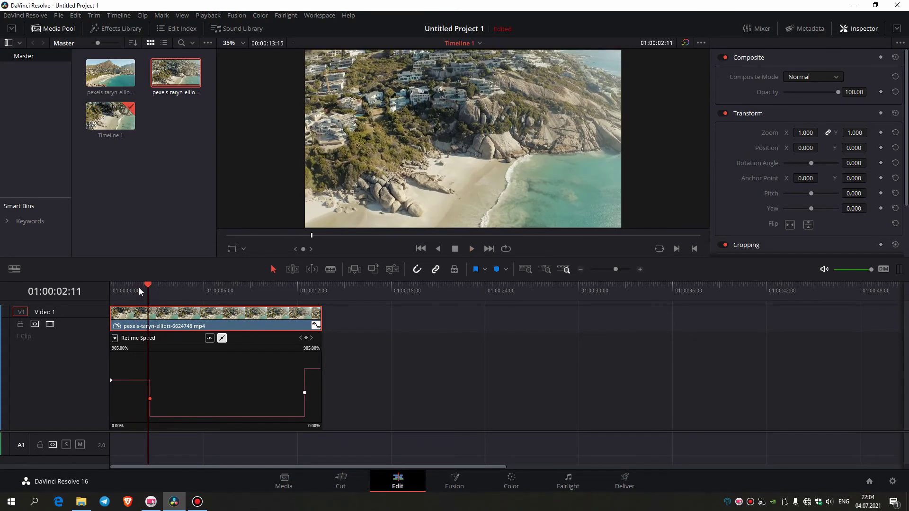
click(139, 288)
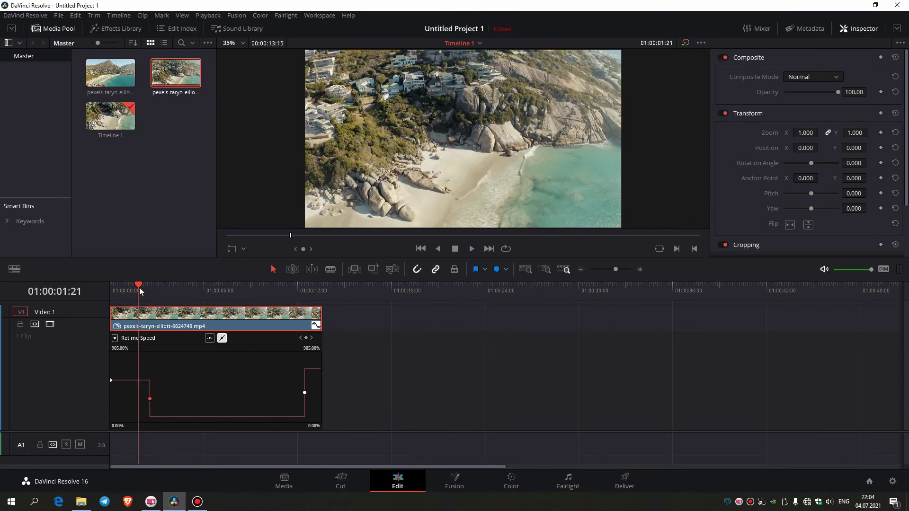
key(space)
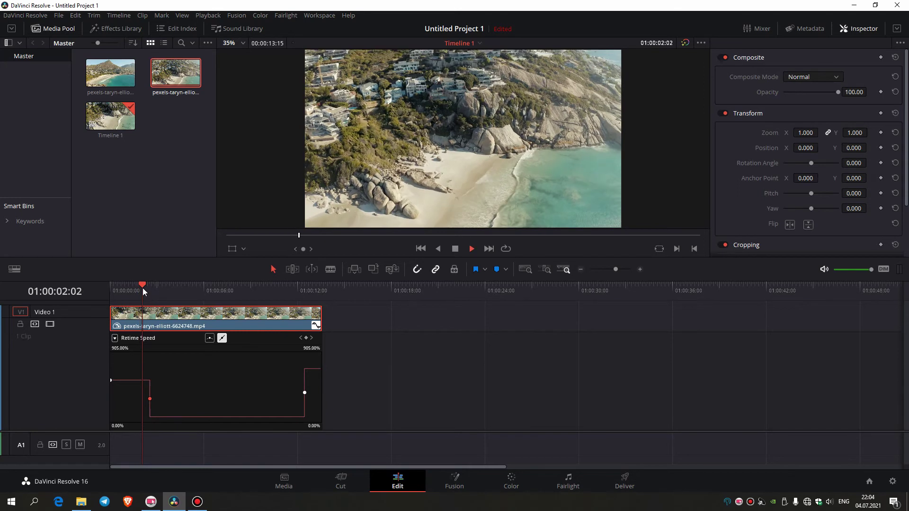
Smooth both Retime Speed keyframes into eased curves, widen their handles, and return the playhead to about 01:00:01:09
click(210, 339)
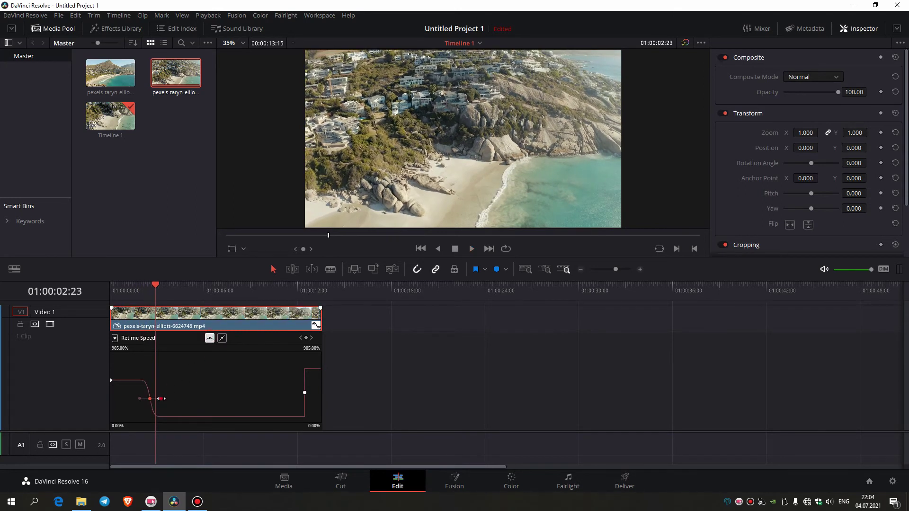
drag(161, 399, 164, 399)
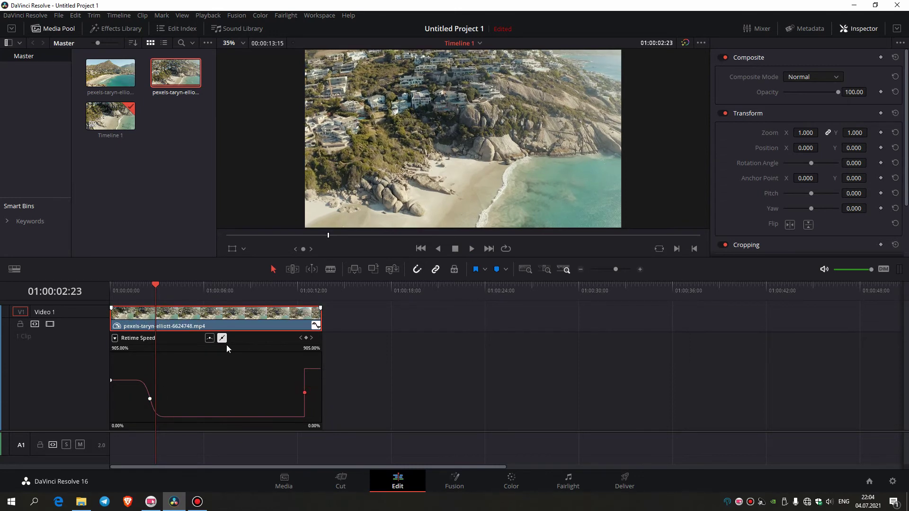
drag(299, 393, 288, 393)
click(132, 288)
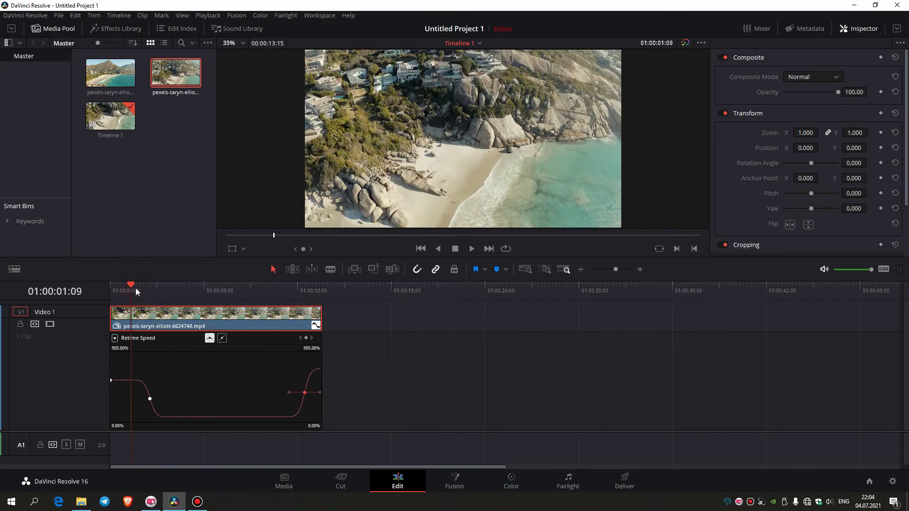
Play the clip twice from just before the eased first keyframe to examine the gradual change from fast to slow
key(space)
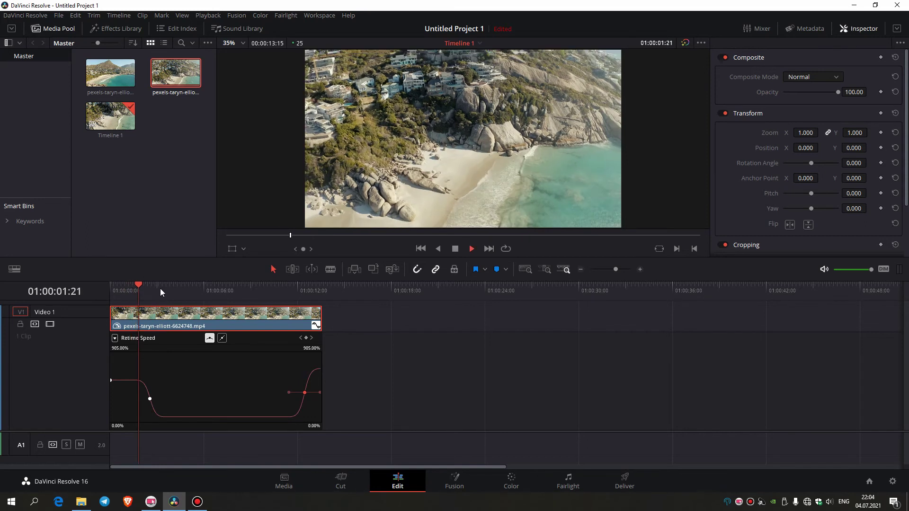
key(space)
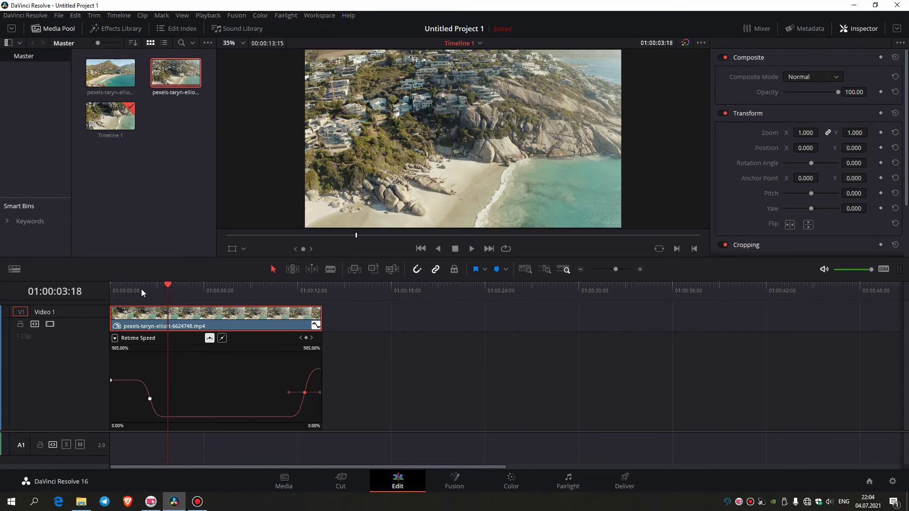
click(141, 288)
key(space)
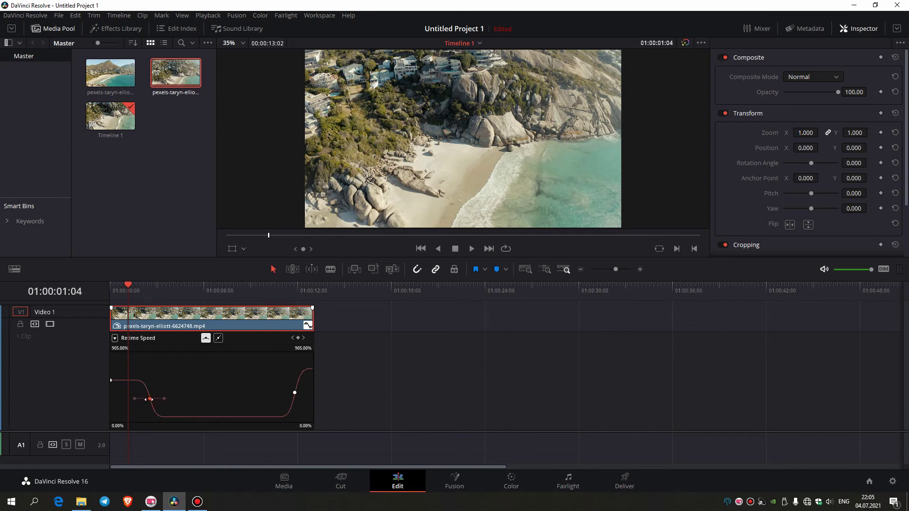
Move the first Retime Speed keyframe closer to the second, to about 3.5 seconds, and play the ramp across both keyframes
drag(151, 399, 165, 400)
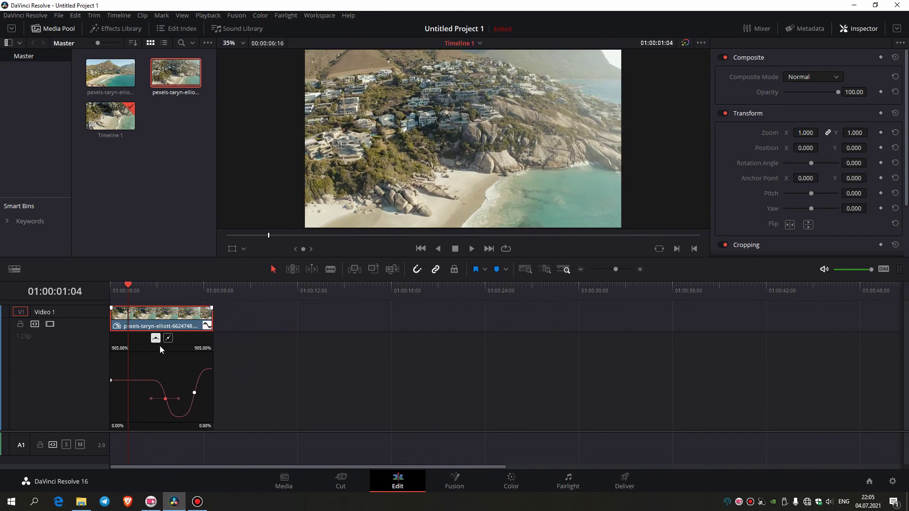
click(145, 285)
key(space)
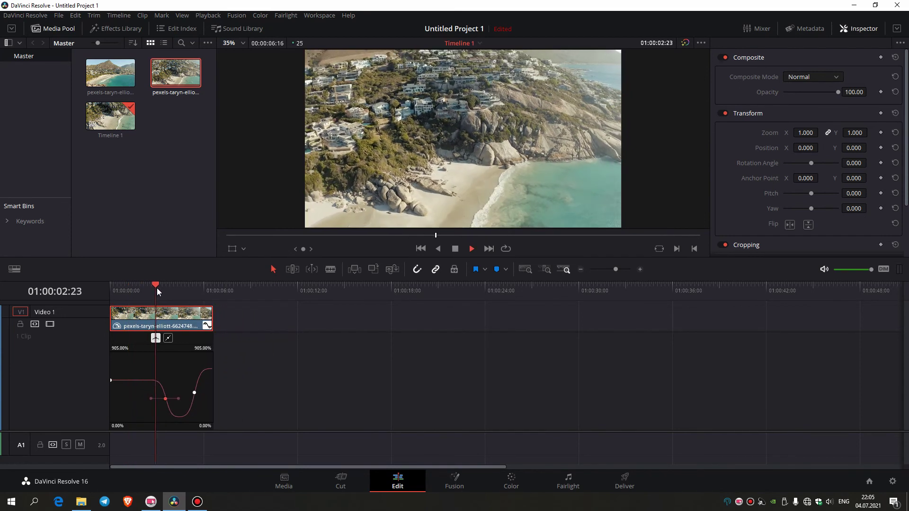
key(space)
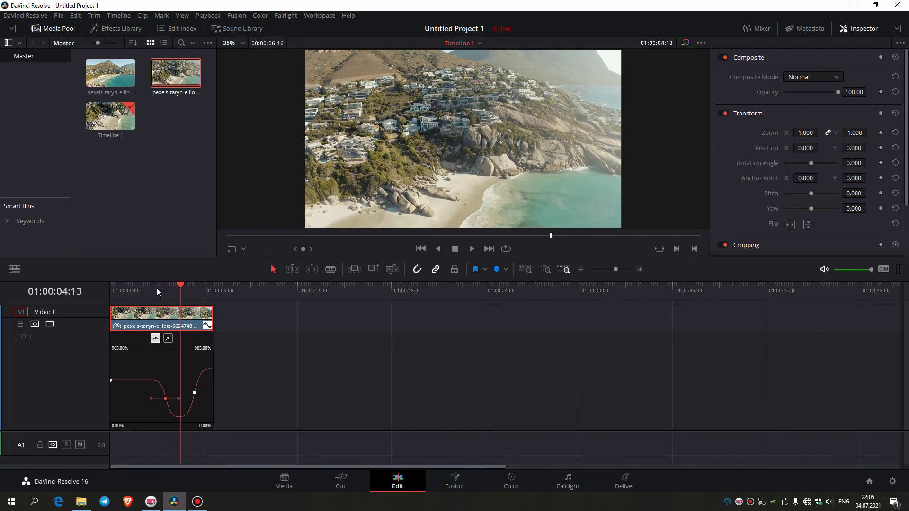
key(space)
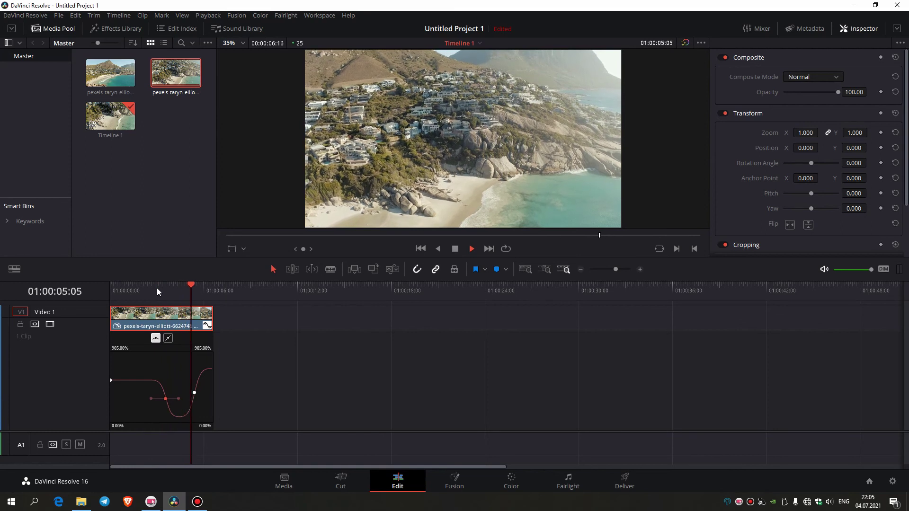
click(143, 294)
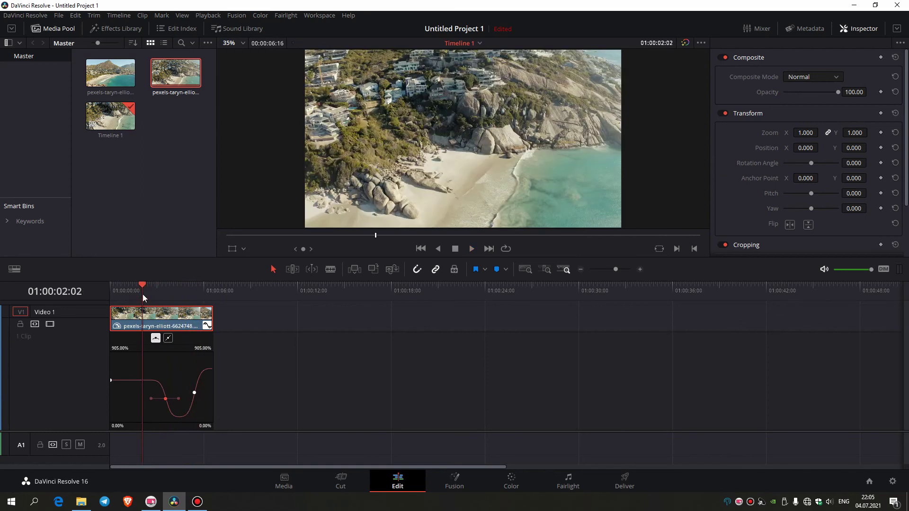